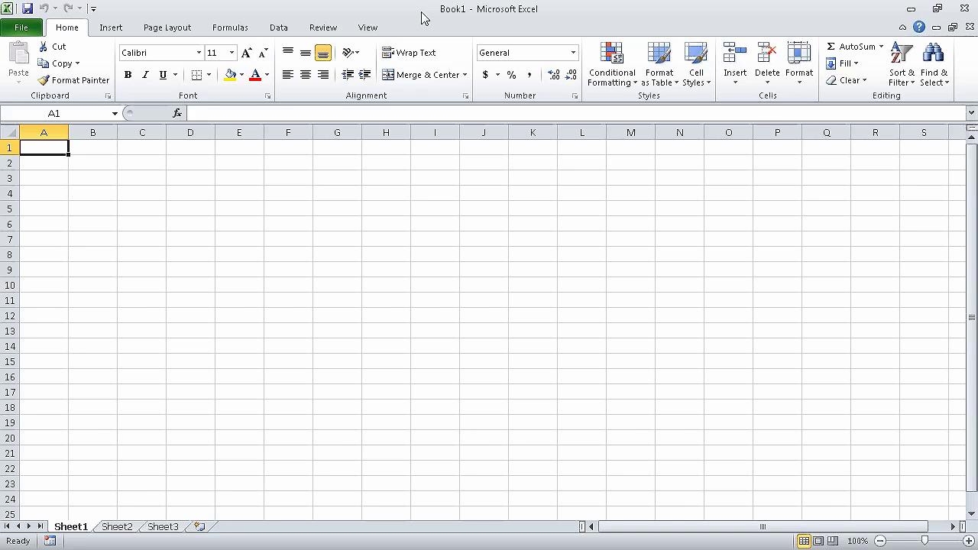
Step: Open the VolumeHighlights_start workbook from the Chapter12 folder
left_click(37, 30)
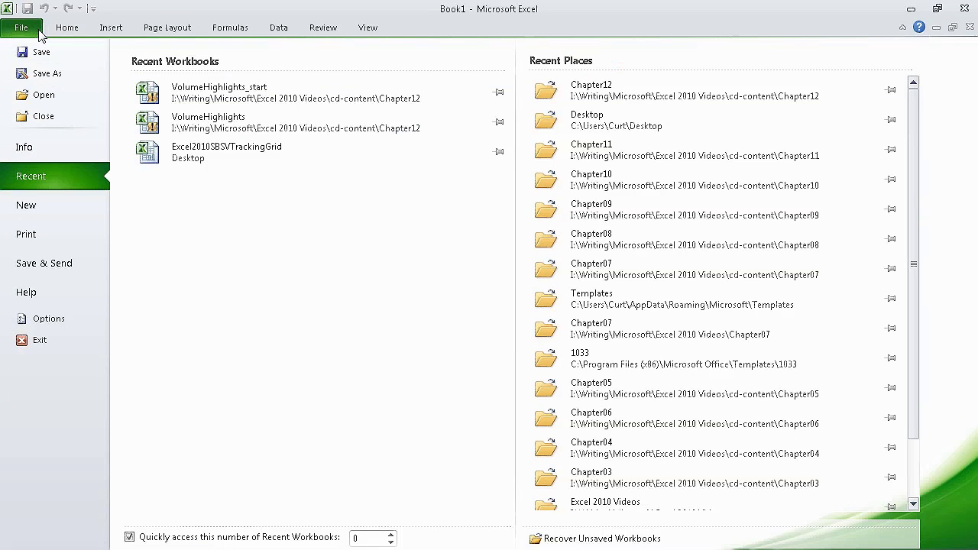
left_click(47, 95)
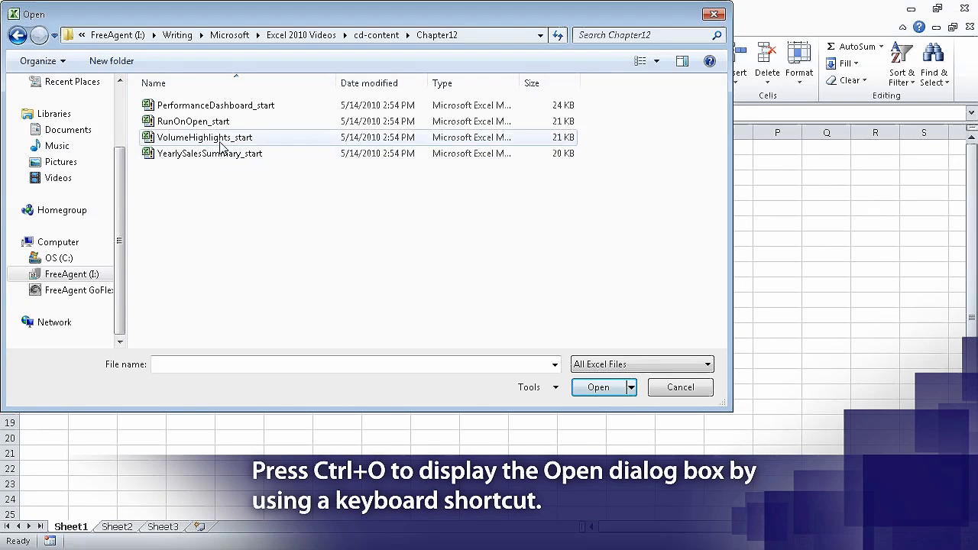
double_click(267, 140)
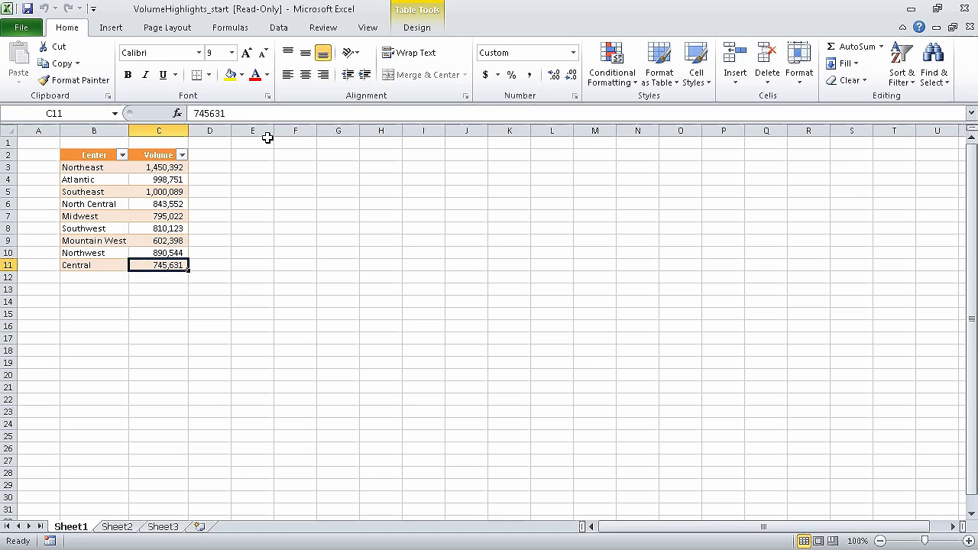
Step: Save a copy of the read-only workbook as VolumeHighlights in the Chapter12 folder, keeping the macro-enabled format
left_click(28, 9)
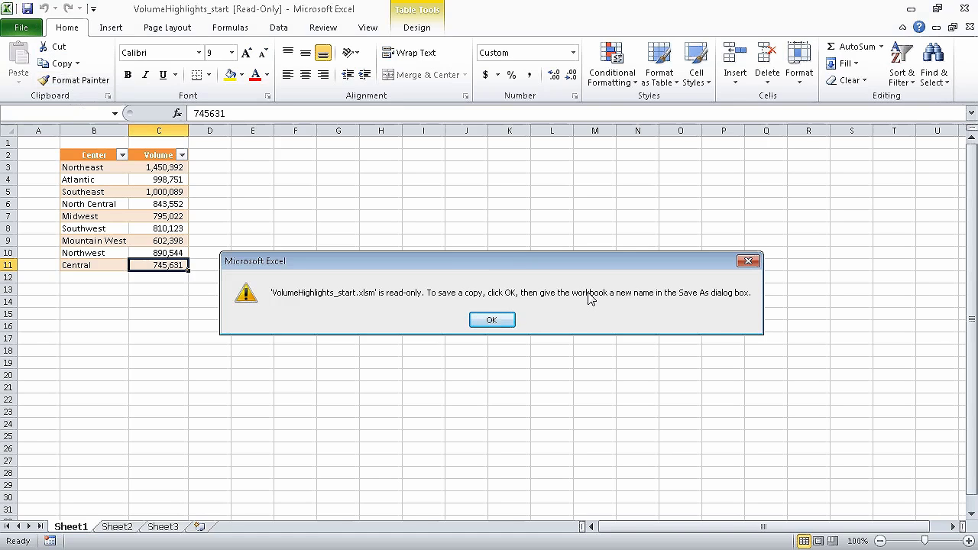
left_click(498, 318)
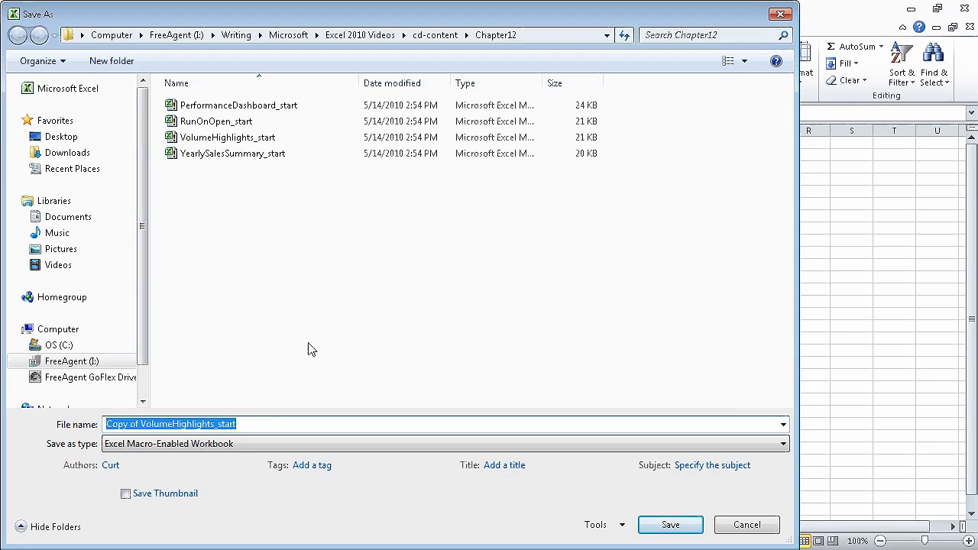
left_click(256, 424)
key("BackSpace")
key("BackSpace")
key("BackSpace")
key("BackSpace")
key("BackSpace")
key("BackSpace")
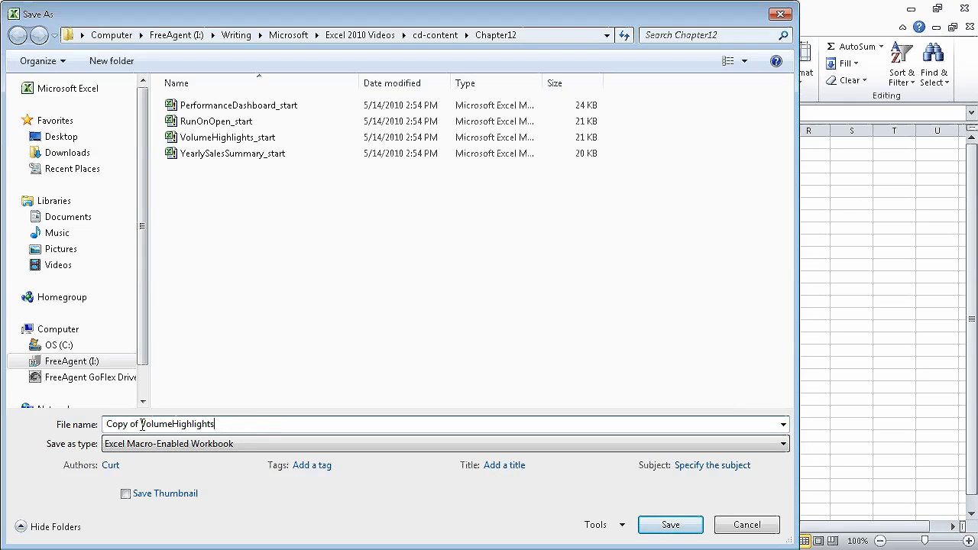
left_click_drag(142, 424, 107, 425)
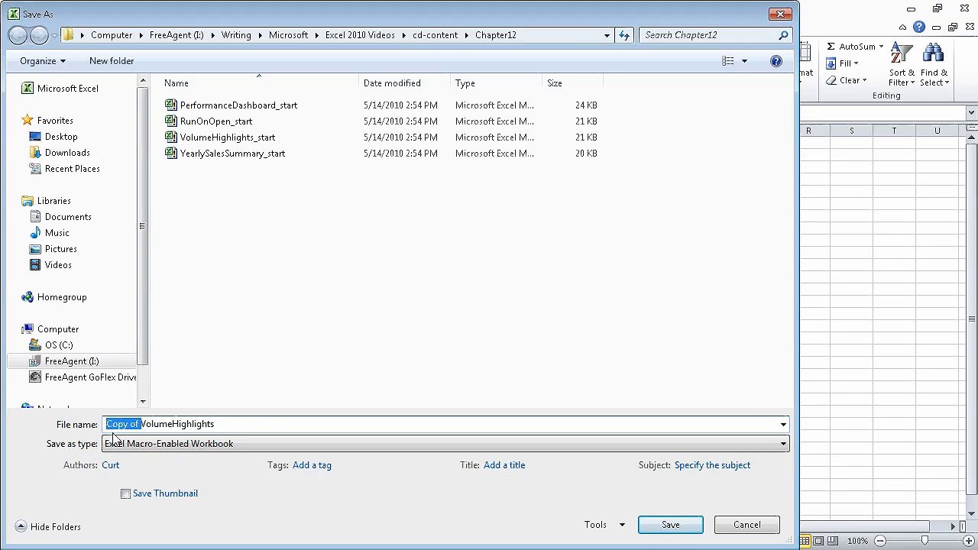
key("Delete")
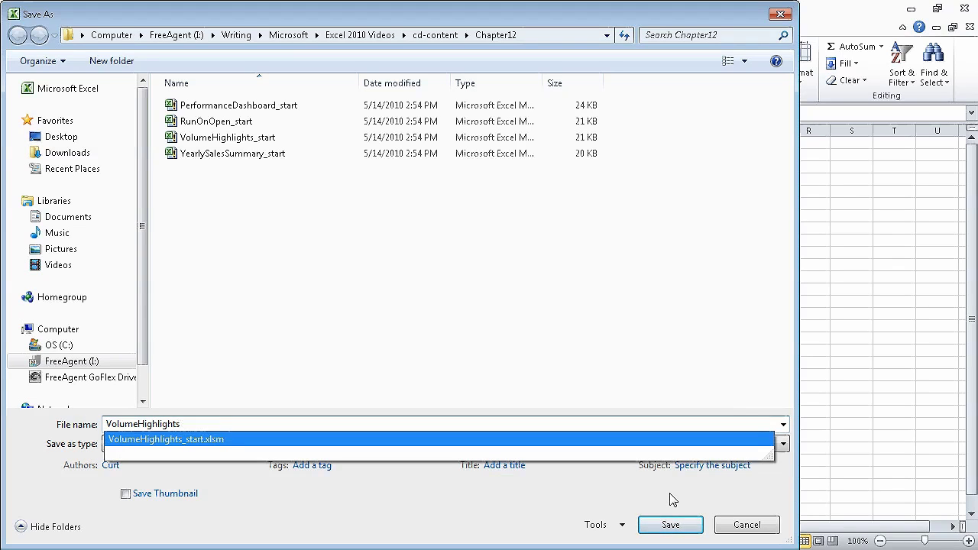
left_click(671, 525)
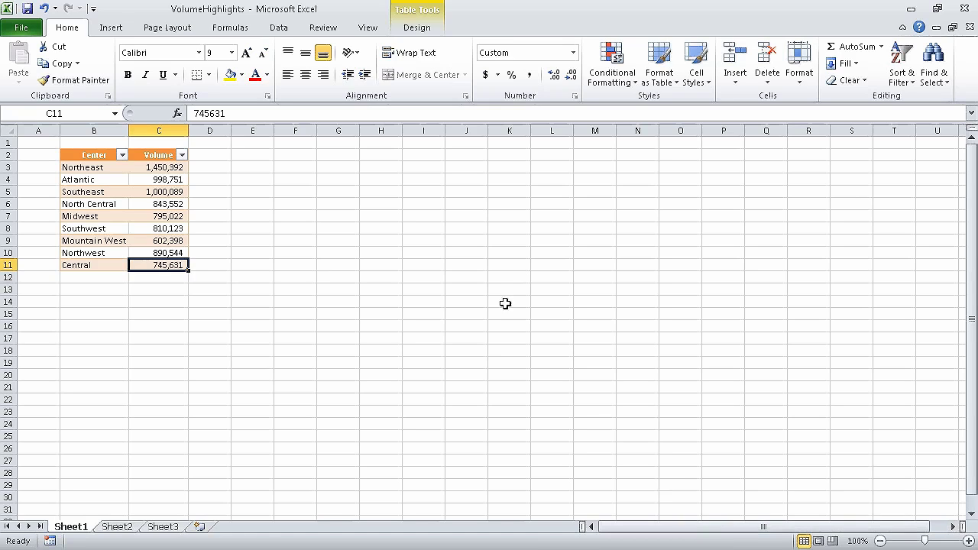
Step: Open the HighlightSouthern macro for editing to examine its code, and close the code editor
left_click(368, 28)
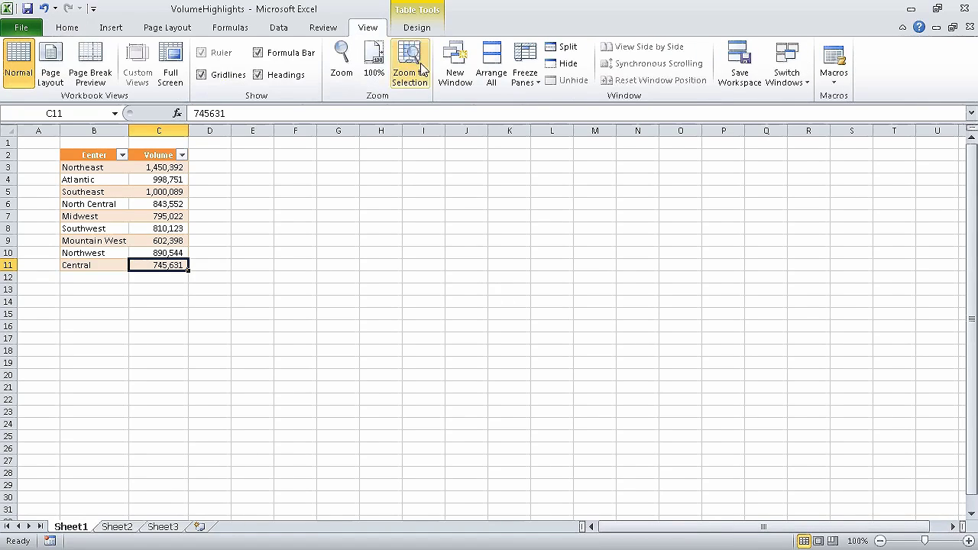
left_click(842, 86)
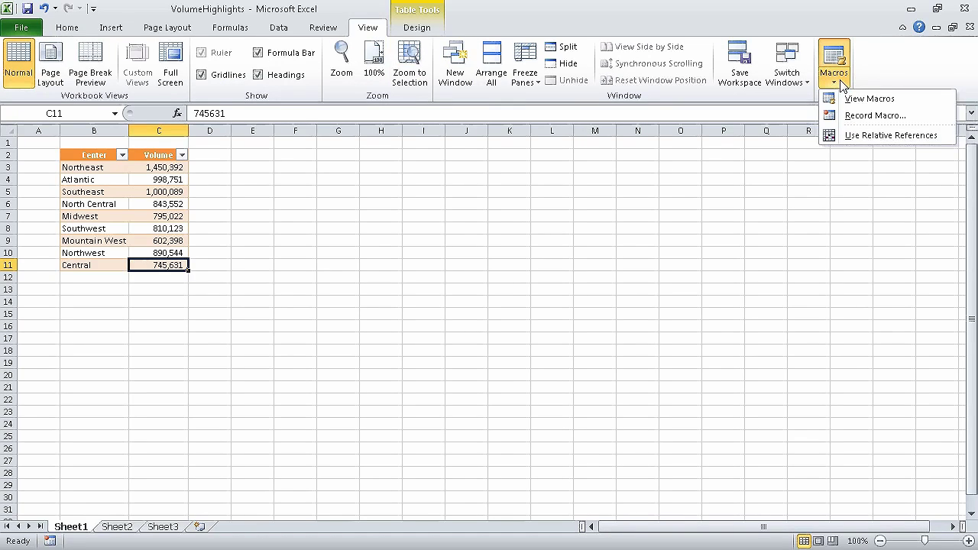
left_click(849, 99)
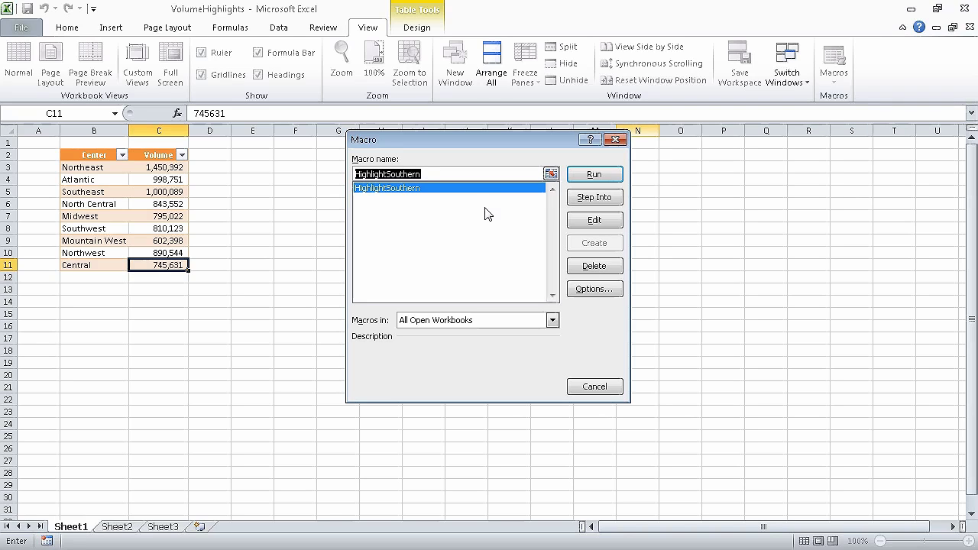
left_click(594, 220)
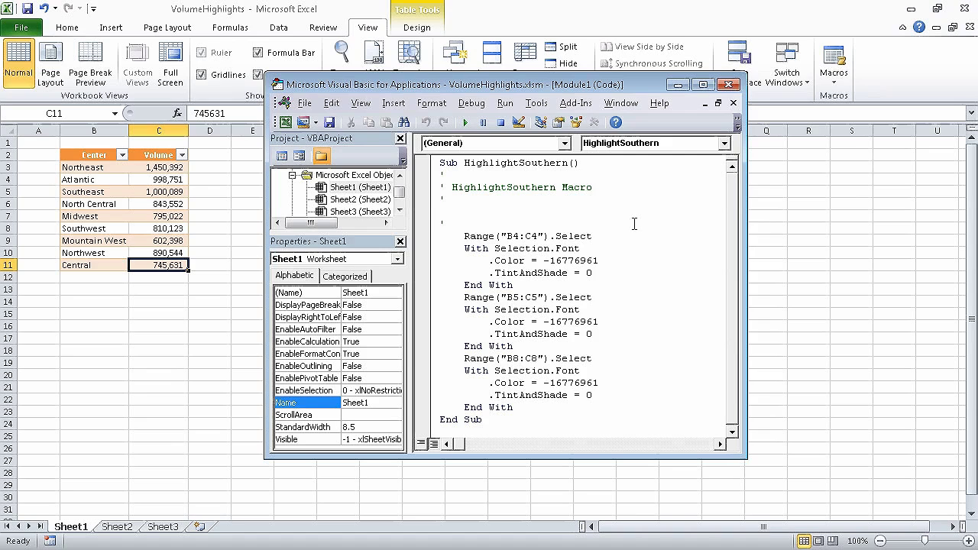
left_click(730, 85)
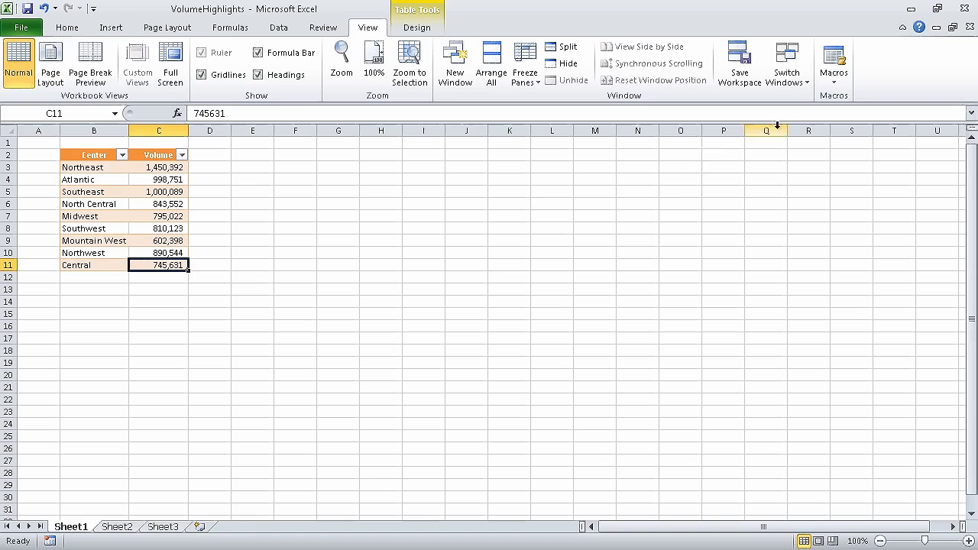
Step: Step through the HighlightSouthern macro line by line until the B4:C4 font color is applied, and close the editor to stop debugging
left_click(832, 79)
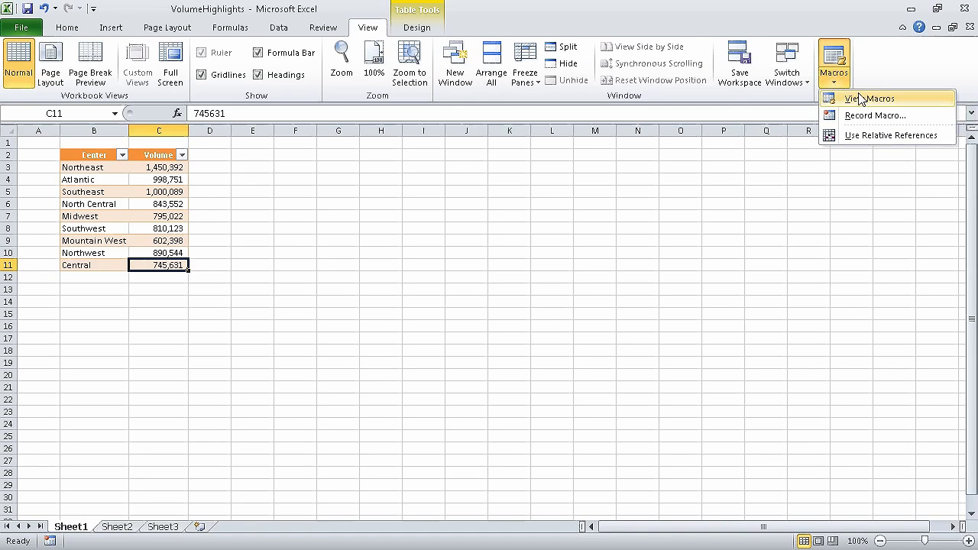
left_click(866, 99)
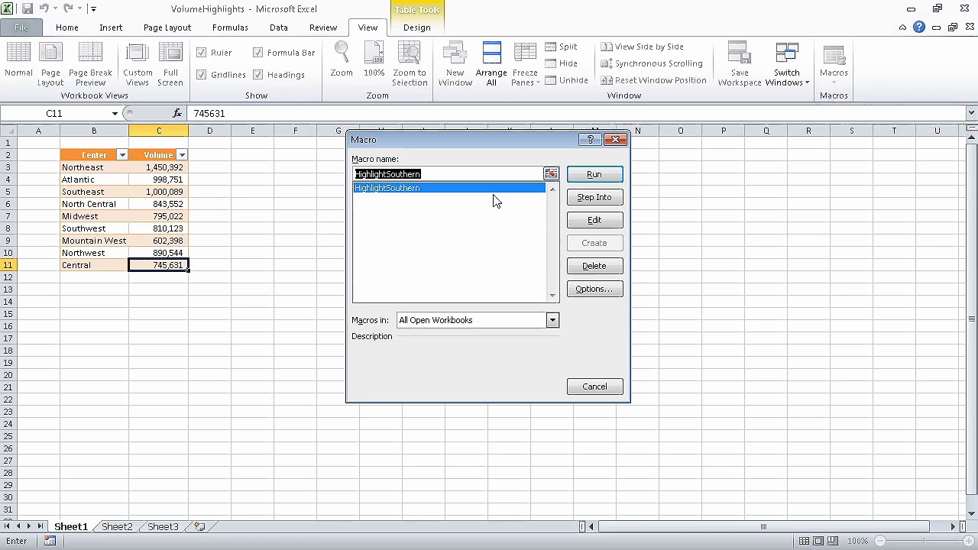
left_click(606, 201)
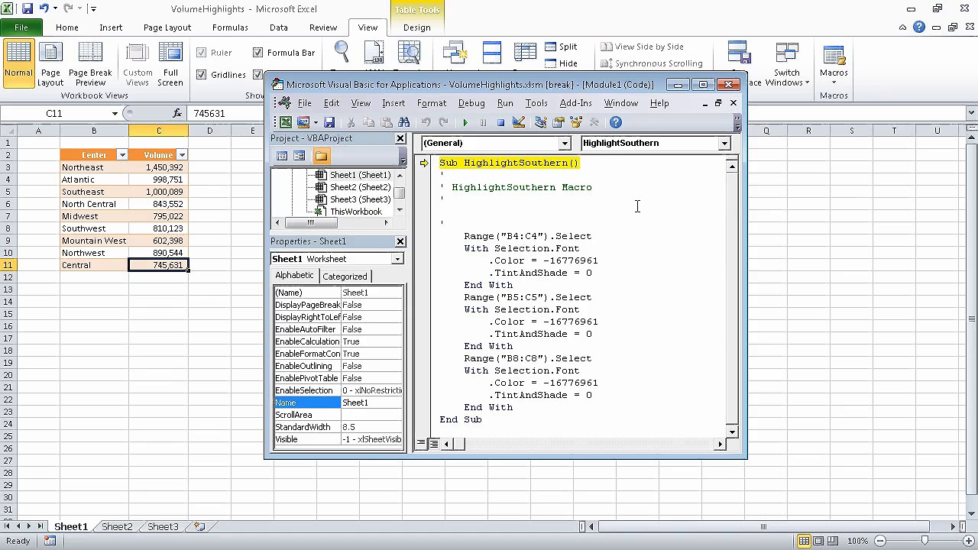
key("F8")
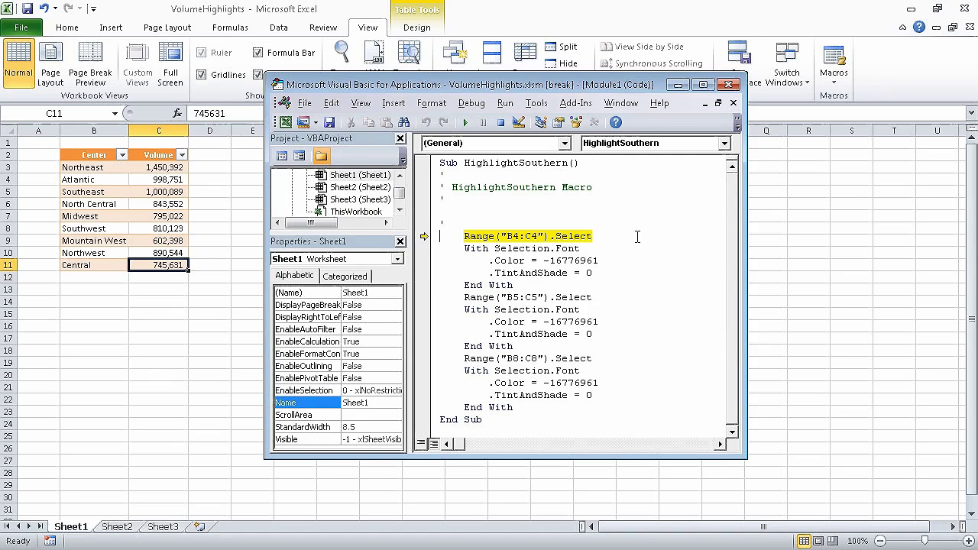
key("F8")
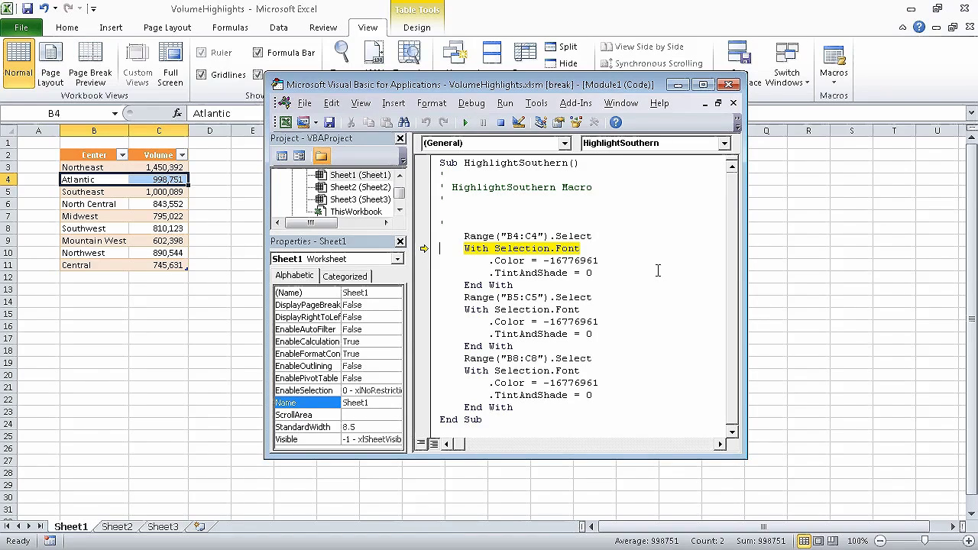
key("F8")
key("F8")
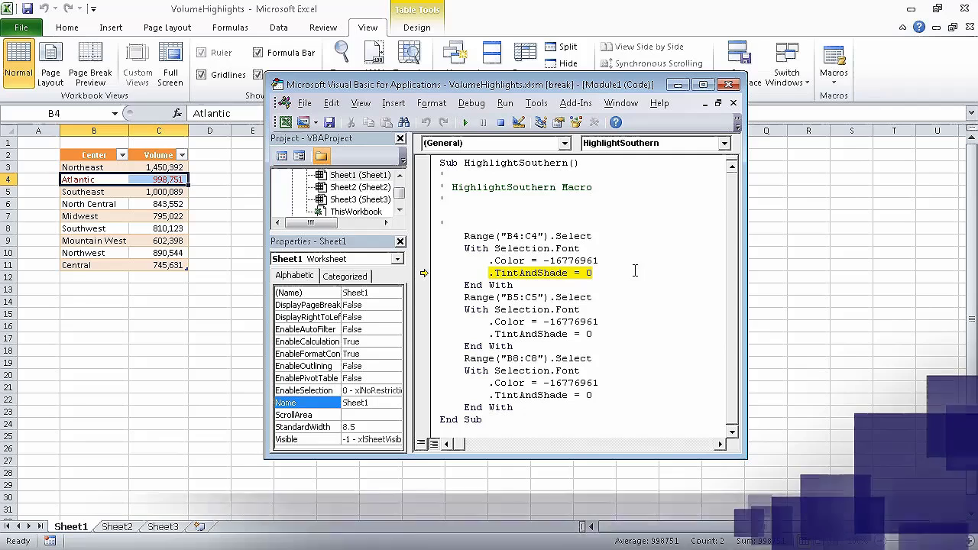
left_click(728, 85)
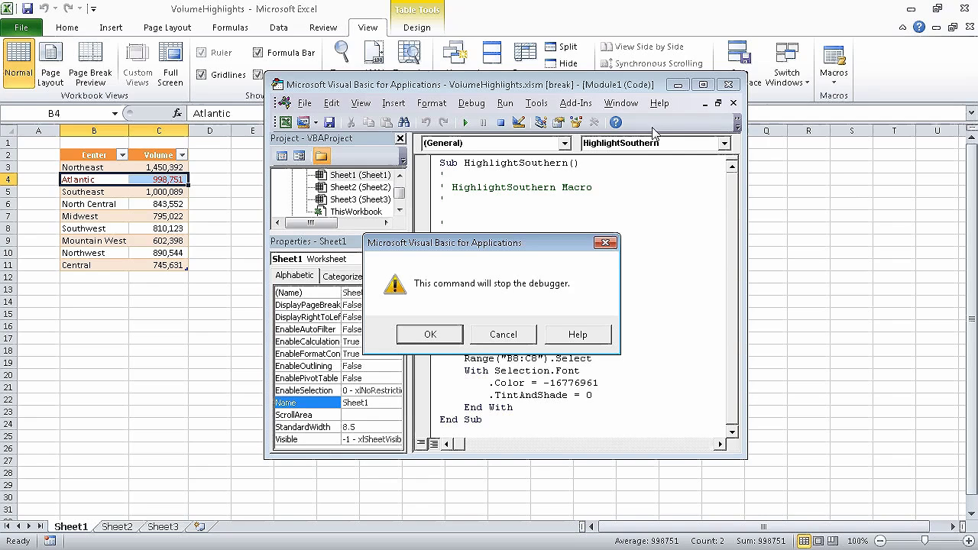
left_click(439, 340)
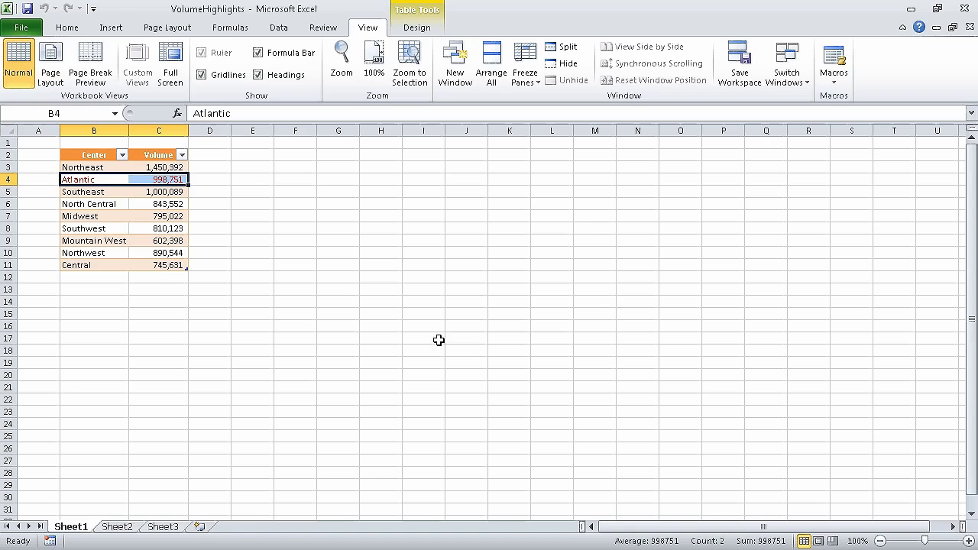
Step: Run the complete HighlightSouthern macro on the center volume table
left_click(838, 80)
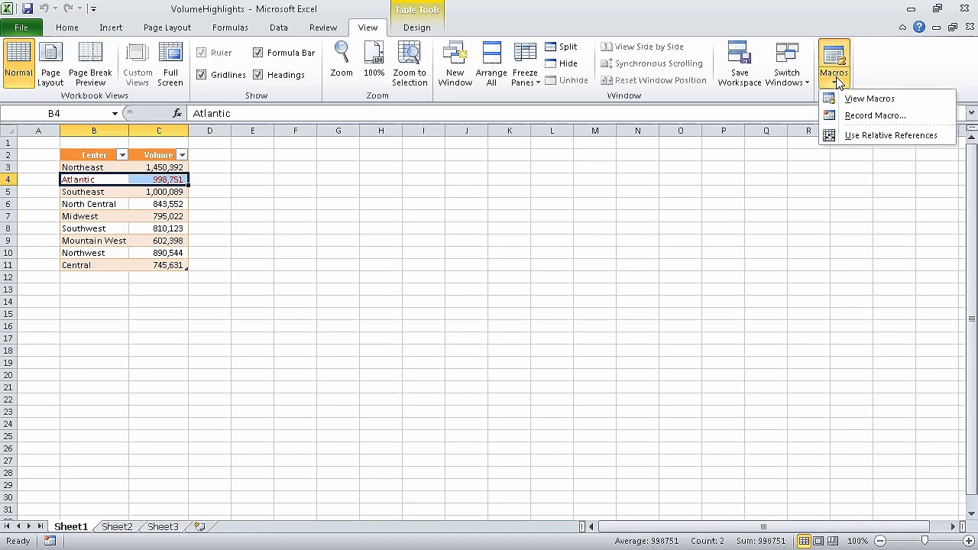
left_click(856, 99)
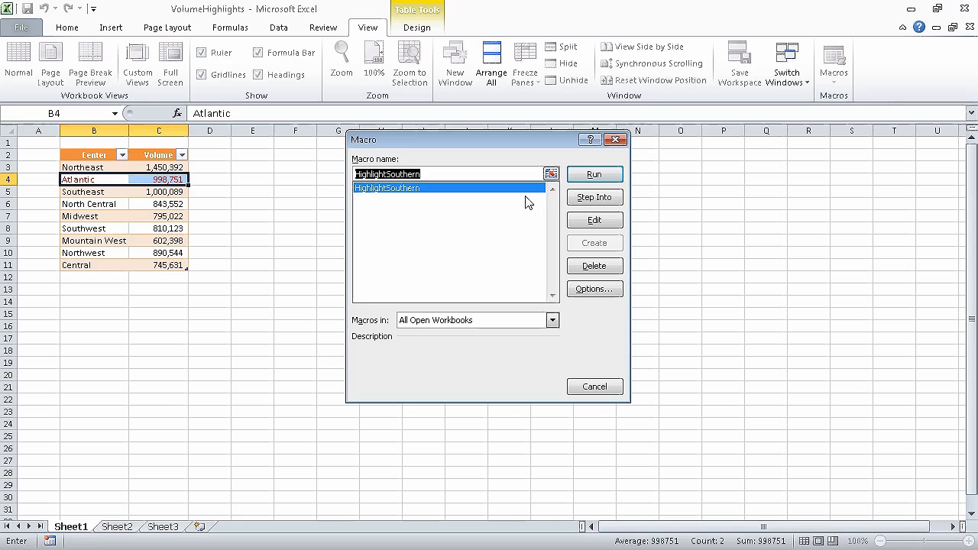
left_click(595, 172)
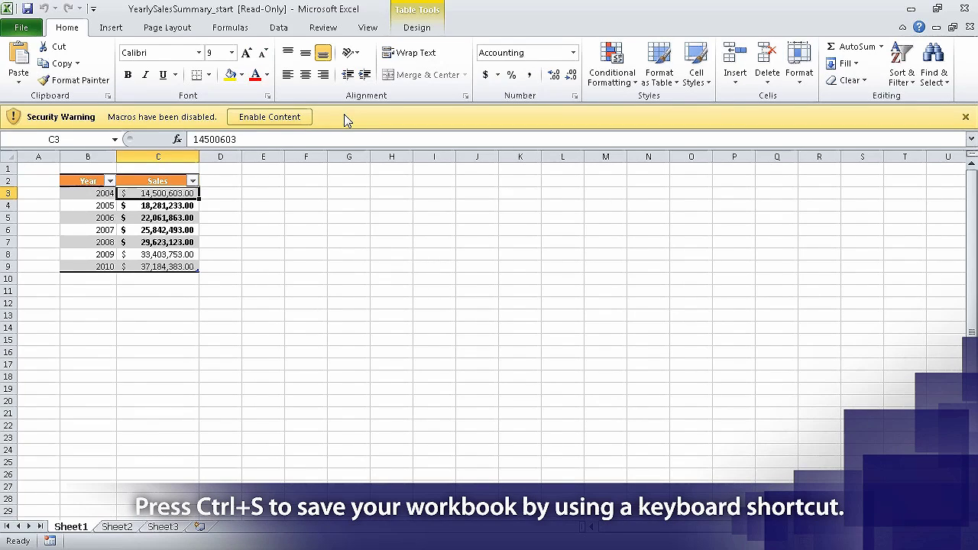
Step: Enable the macros in the YearlySalesSummary_start workbook and save a macro-enabled copy as YearlySalesSummary
left_click(297, 122)
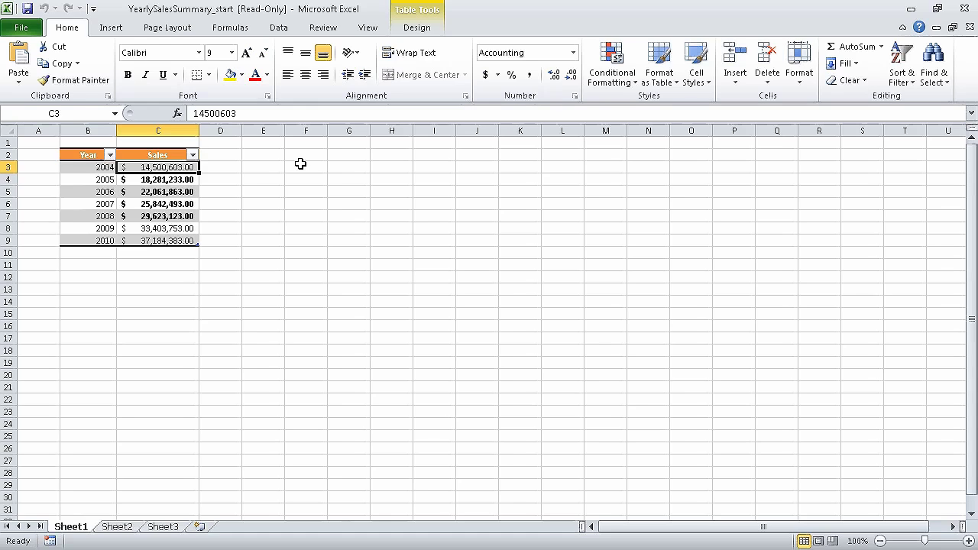
left_click(29, 9)
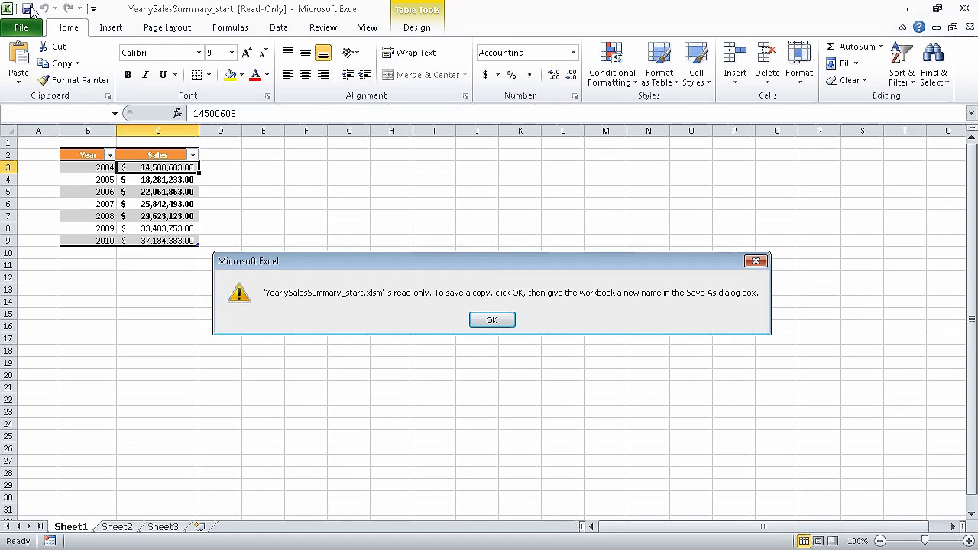
left_click(492, 321)
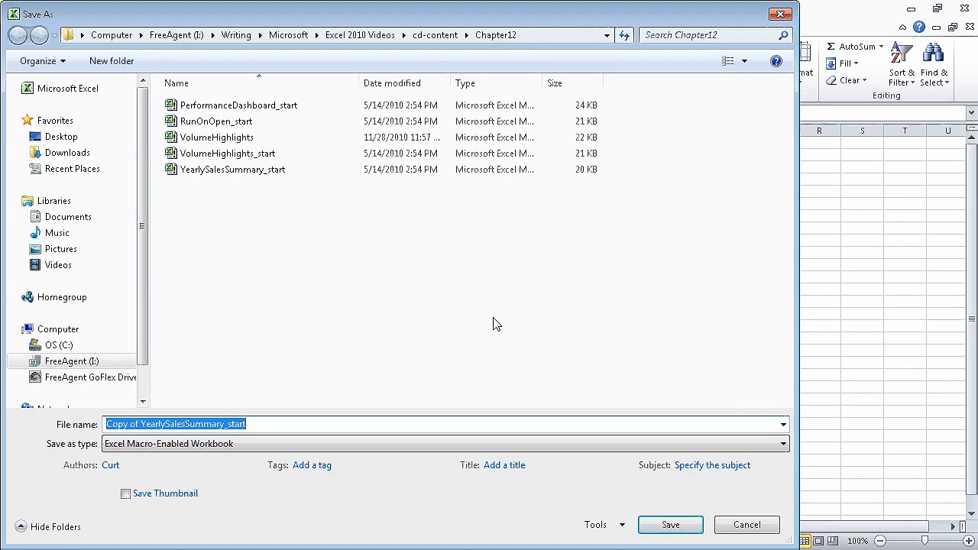
left_click(321, 426)
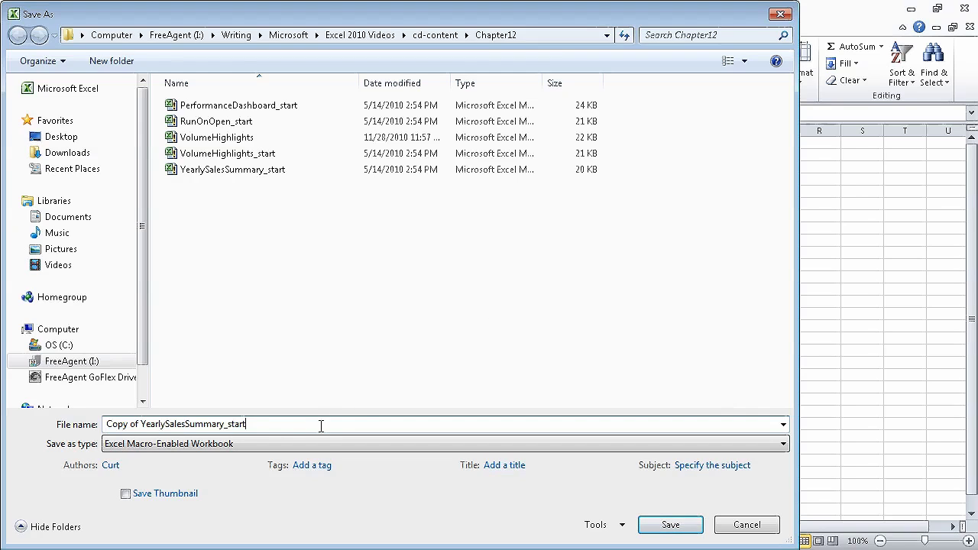
key("BackSpace")
key("BackSpace")
key("BackSpace")
key("BackSpace")
key("BackSpace")
key("BackSpace")
left_click_drag(141, 424, 91, 419)
key("Delete")
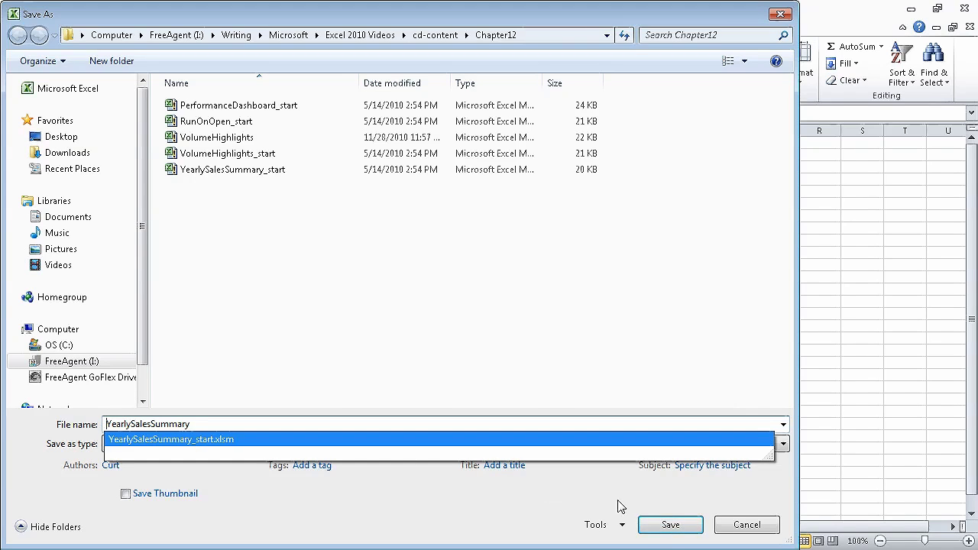
left_click(670, 526)
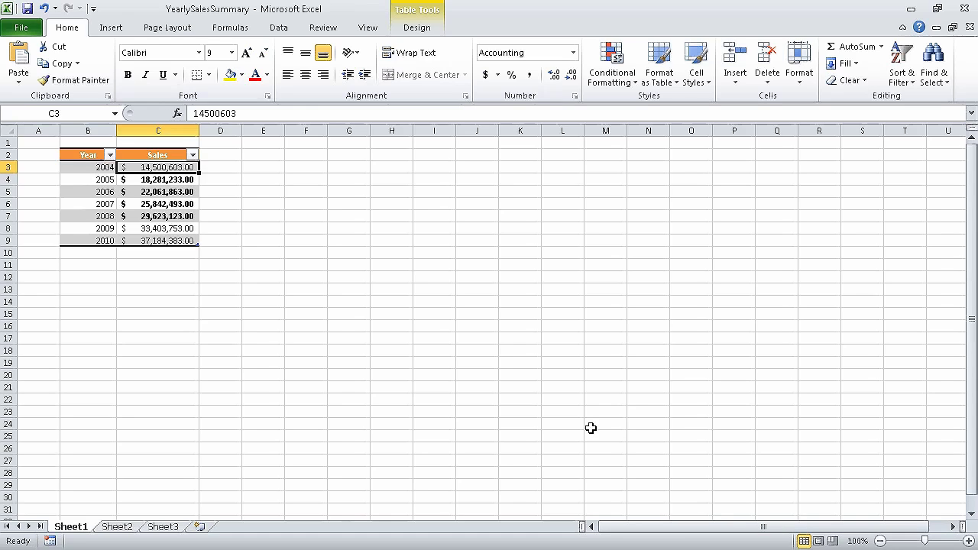
Step: Start recording a new macro named RemoveHighlight, stored in this workbook
left_click(368, 27)
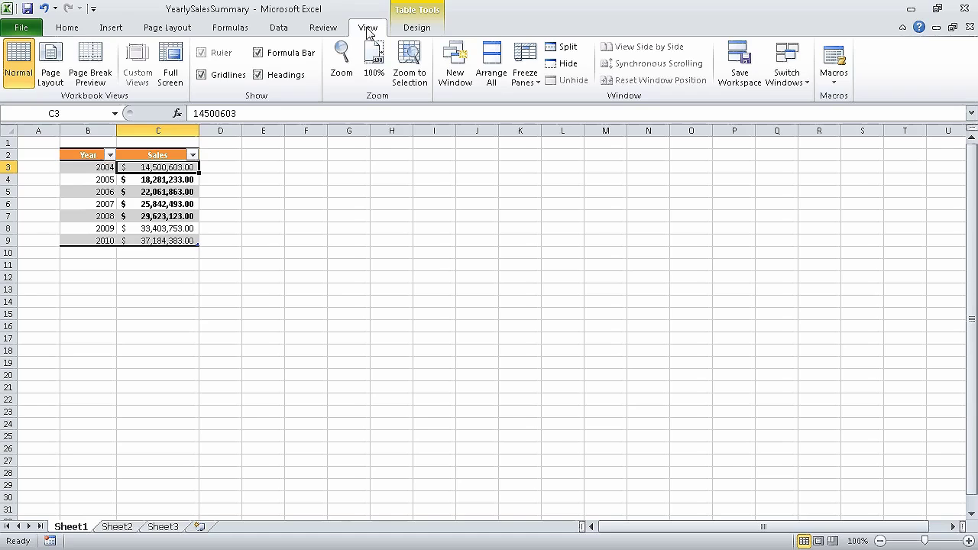
left_click(833, 83)
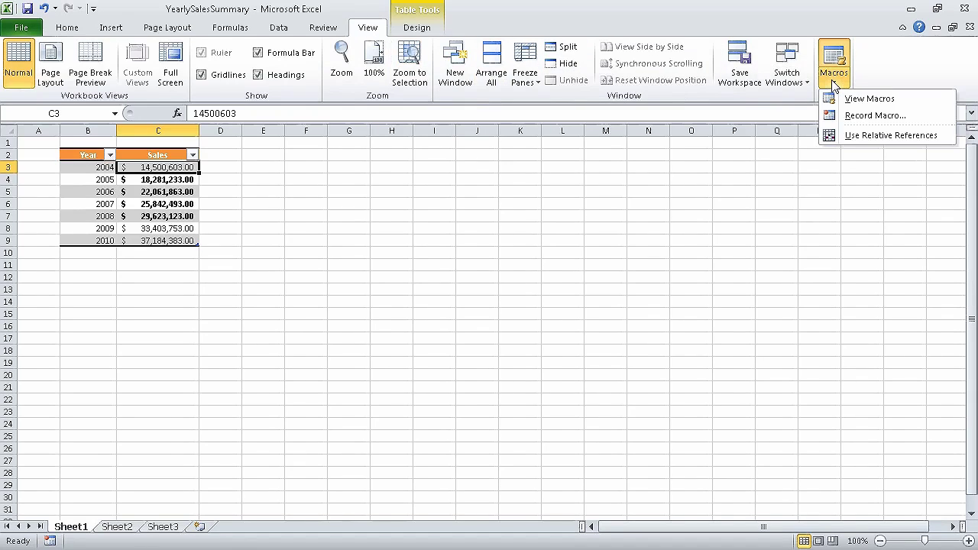
left_click(907, 119)
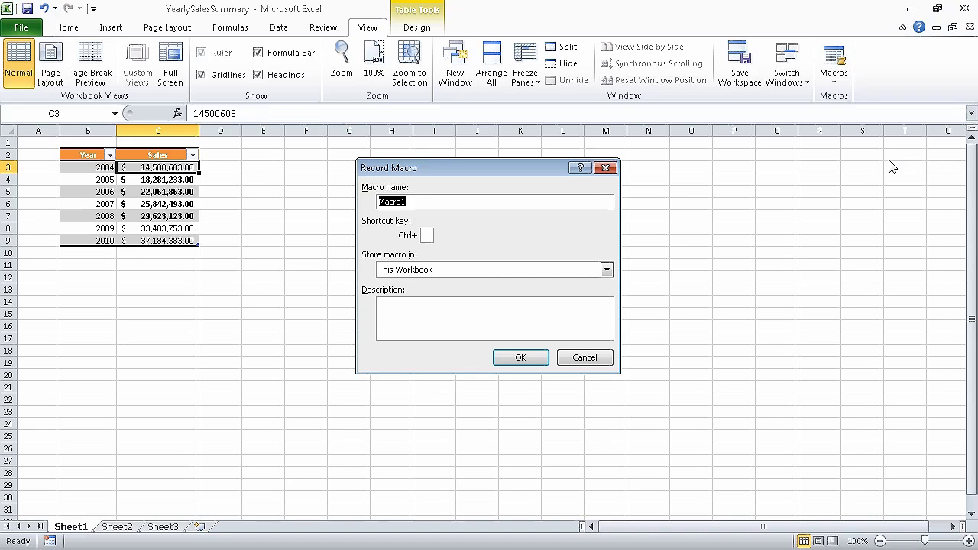
key("BackSpace")
type("RemoveHighlight")
left_click(527, 358)
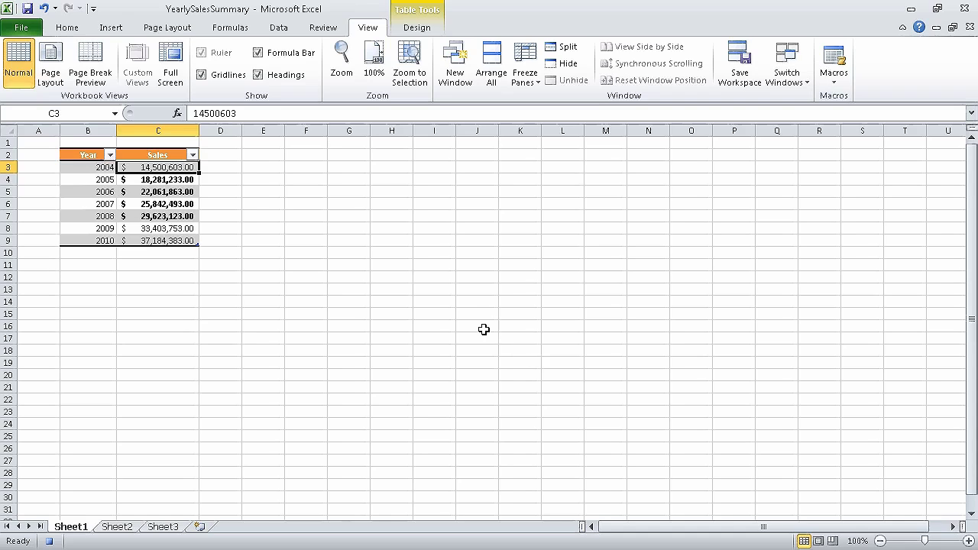
Step: Remove the bold formatting from sales cells C4:C7 while the macro is recording
left_click(175, 179)
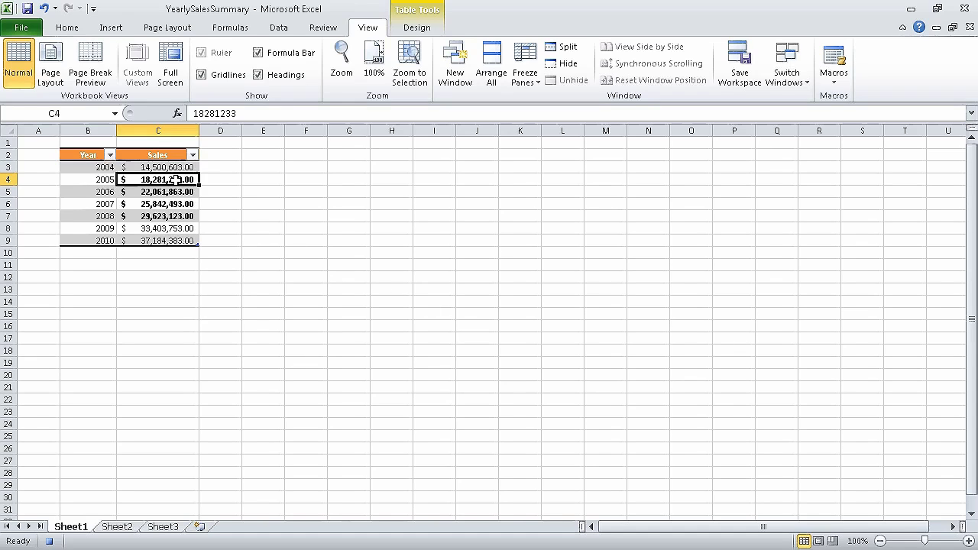
left_click_drag(175, 180, 172, 217)
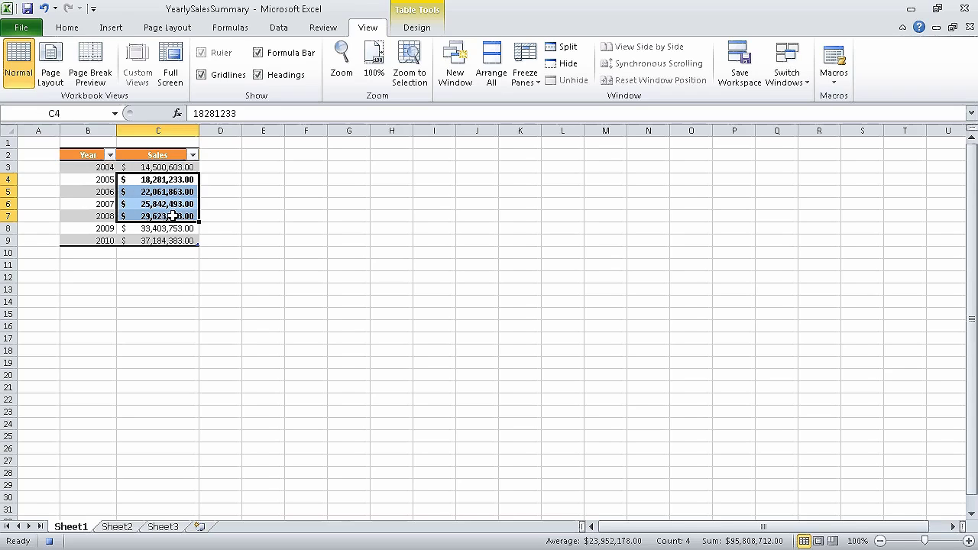
left_click(70, 29)
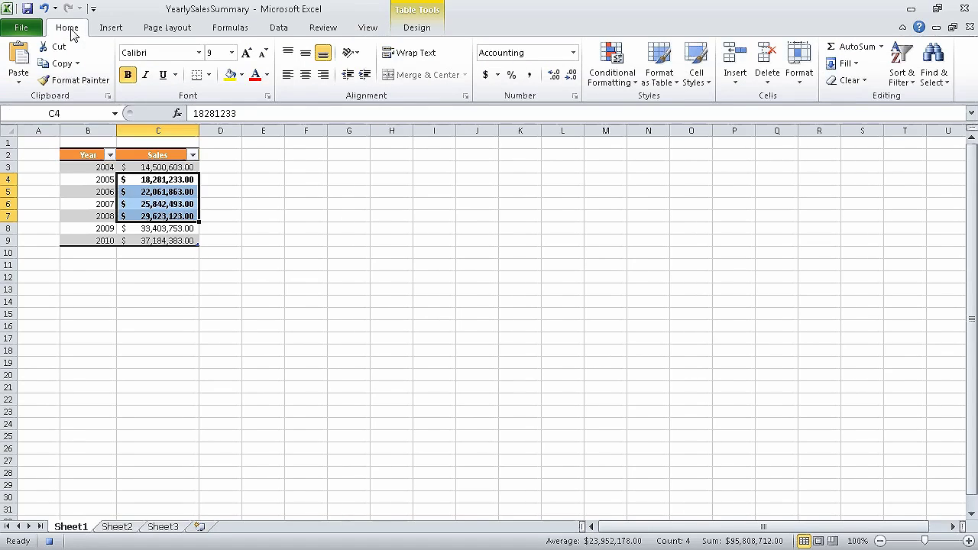
left_click(127, 75)
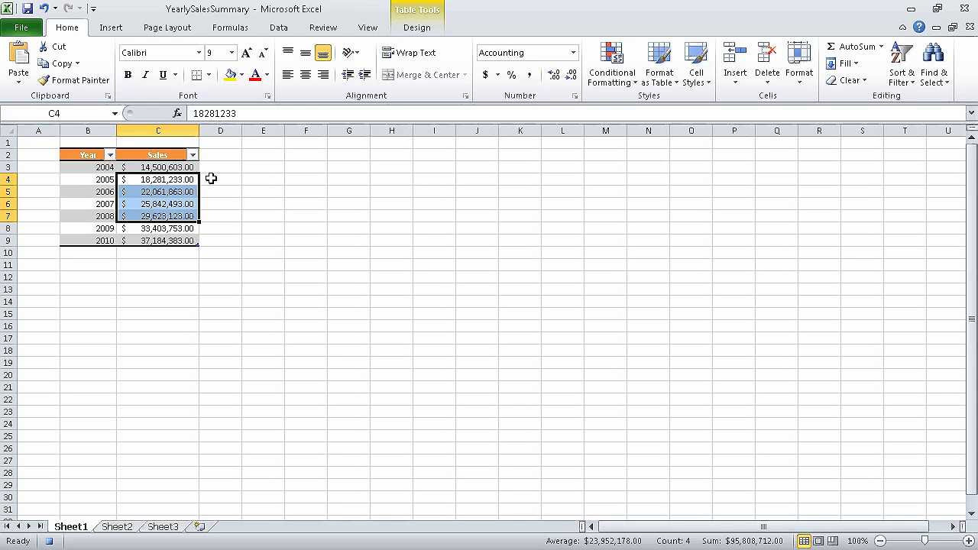
Step: Stop recording the RemoveHighlight macro
left_click(368, 28)
left_click(837, 76)
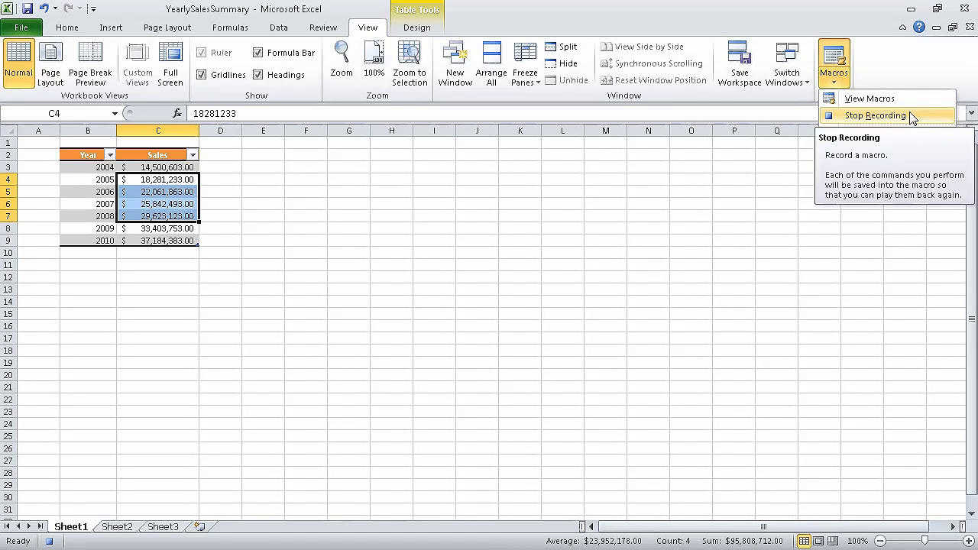
left_click(876, 115)
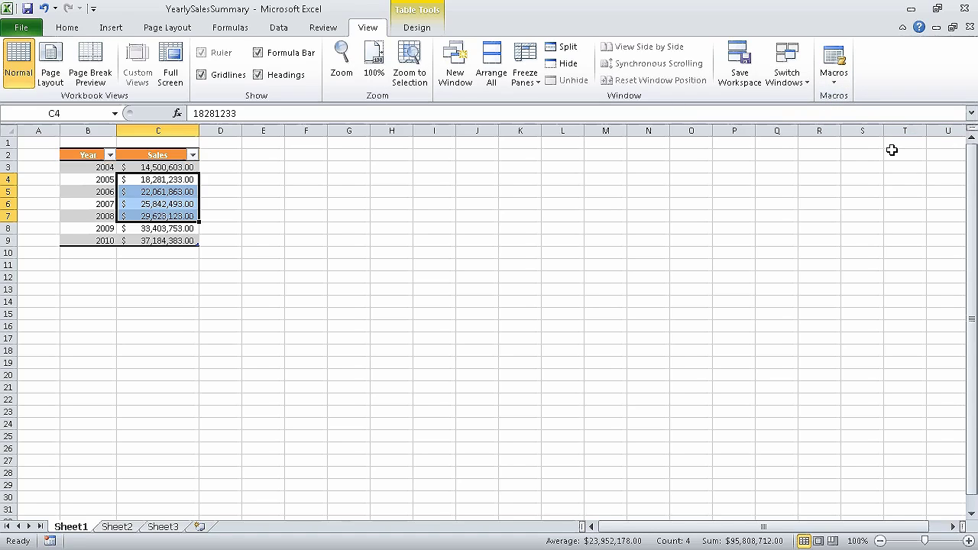
Step: Open the RemoveHighlight macro's code for editing
left_click(846, 85)
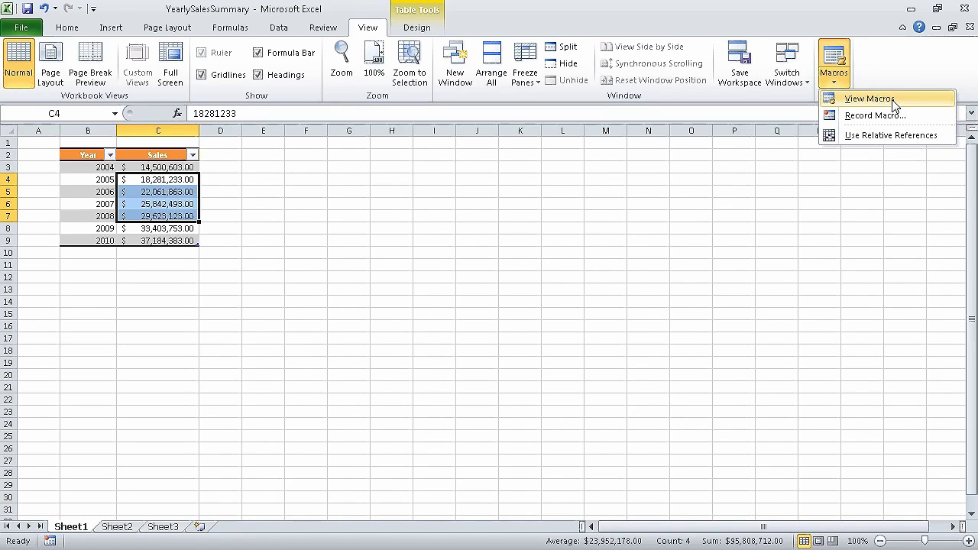
left_click(869, 99)
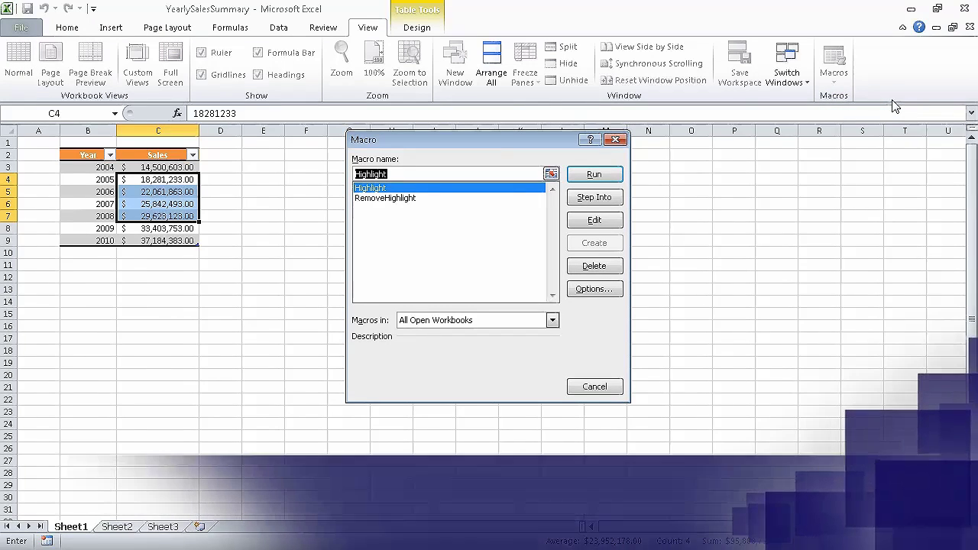
left_click(454, 200)
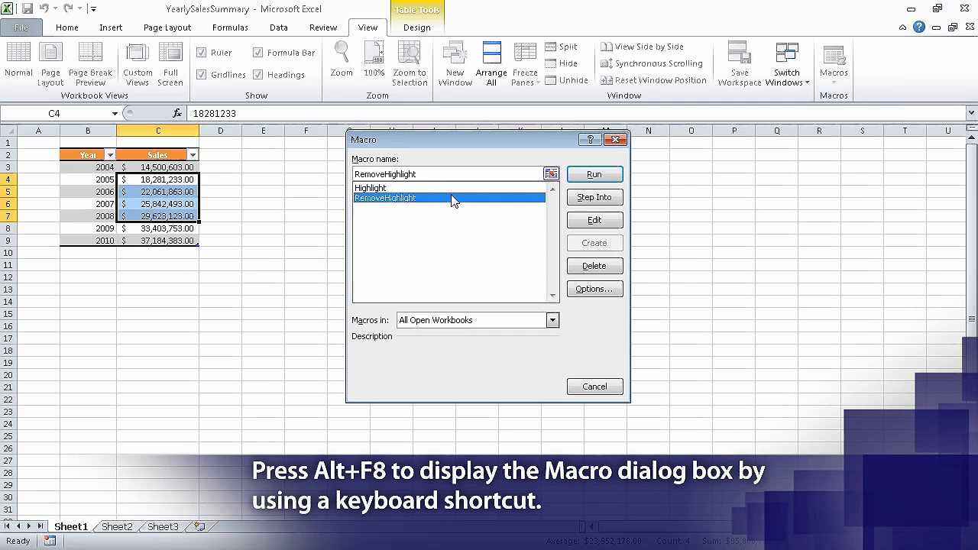
left_click(594, 220)
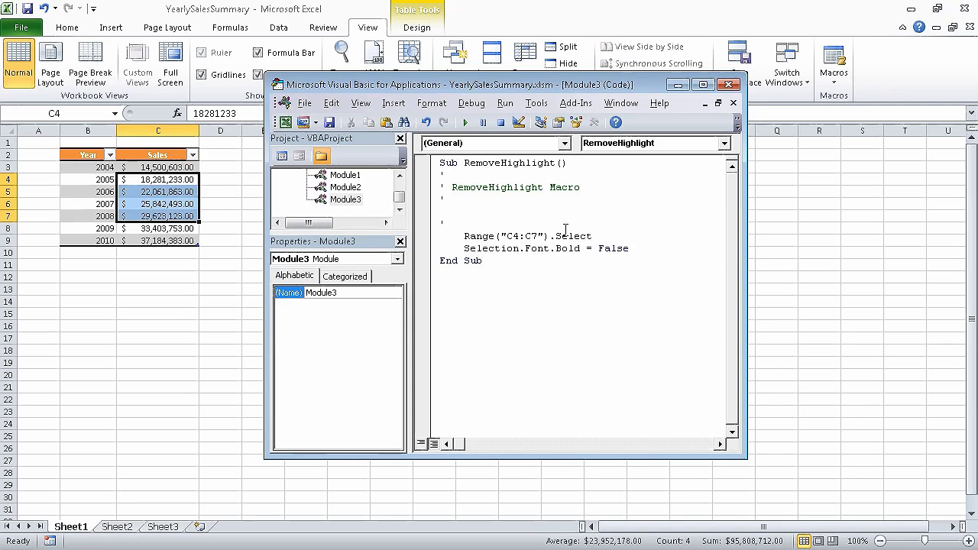
Step: Change the range selected in the RemoveHighlight code to C3:C9 and close the Visual Basic Editor
left_click(519, 236)
key("BackSpace")
type("3")
left_click(540, 236)
key("BackSpace")
type("9")
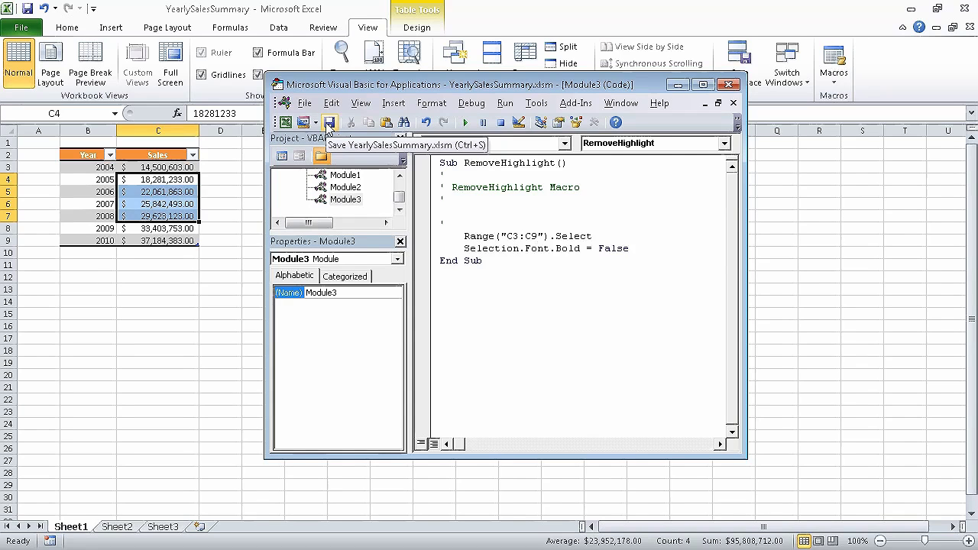
left_click(729, 85)
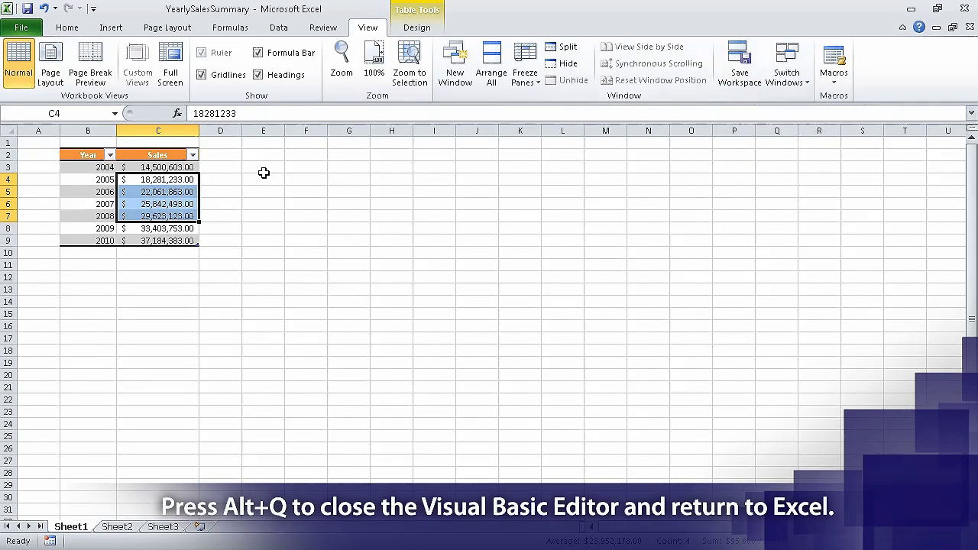
Step: Apply bold formatting to all the sales values in C3:C9
left_click(177, 166)
left_click_drag(177, 166, 177, 240)
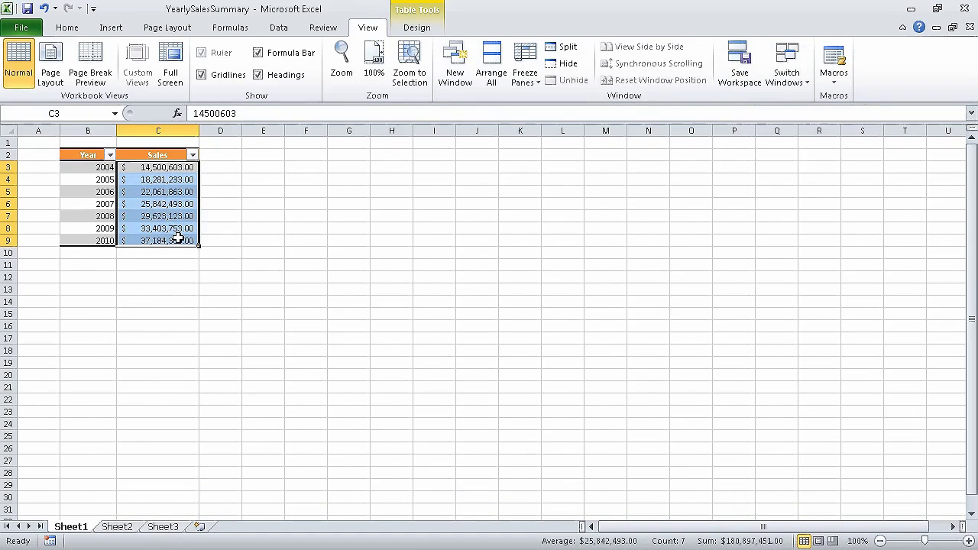
left_click(76, 31)
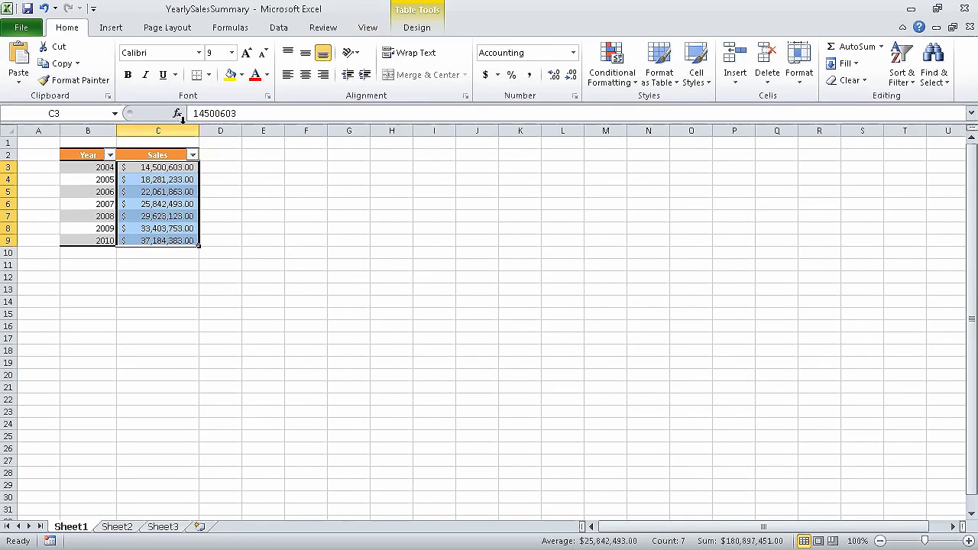
left_click(127, 76)
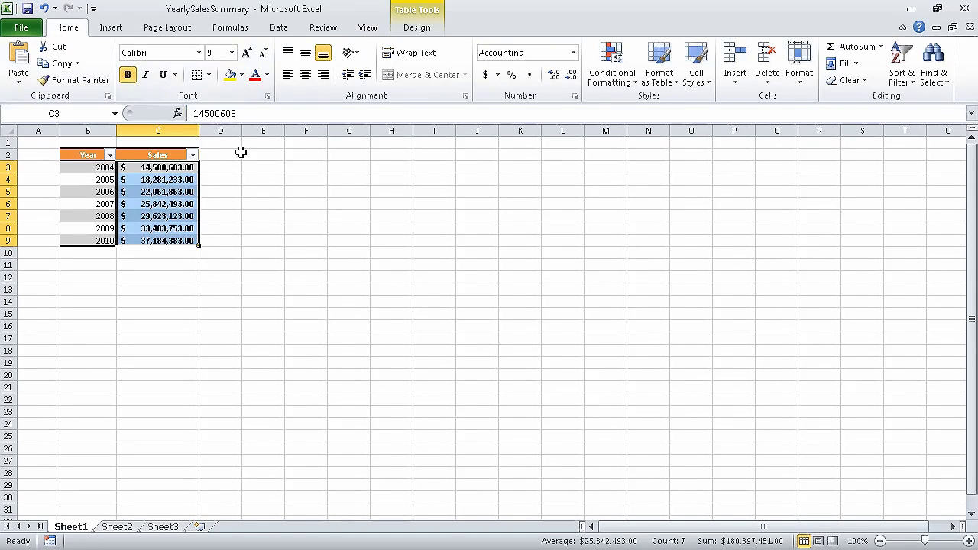
left_click(183, 240)
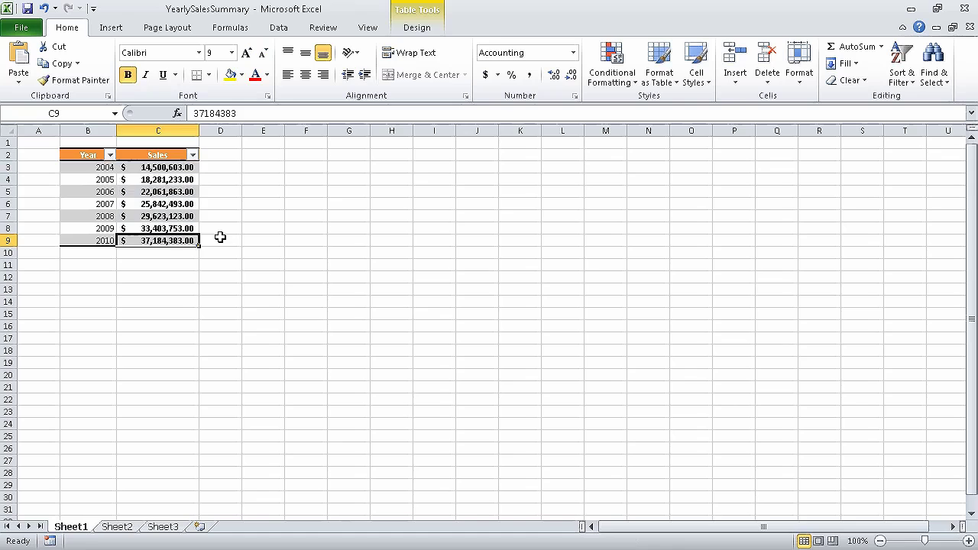
Step: Run the RemoveHighlight macro on the sales table and save the workbook
left_click(369, 29)
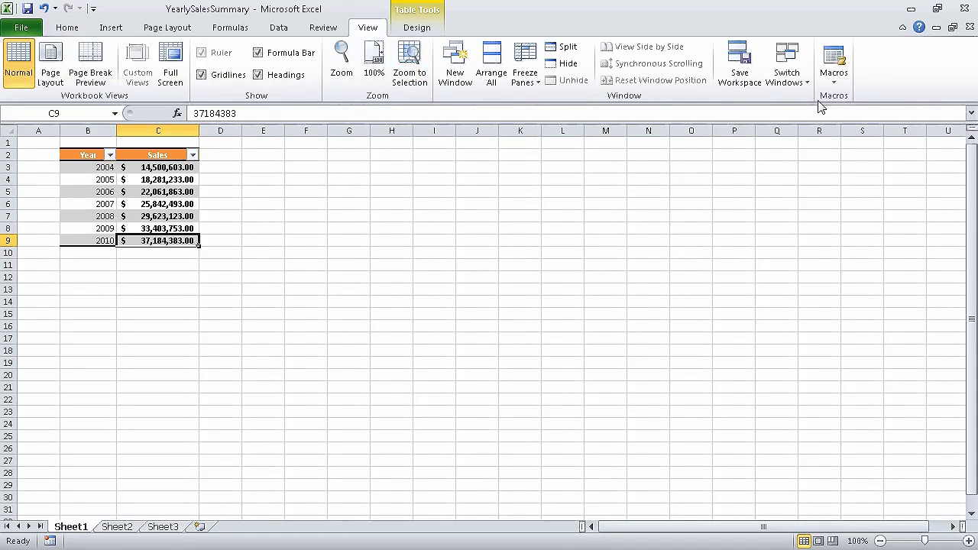
left_click(833, 83)
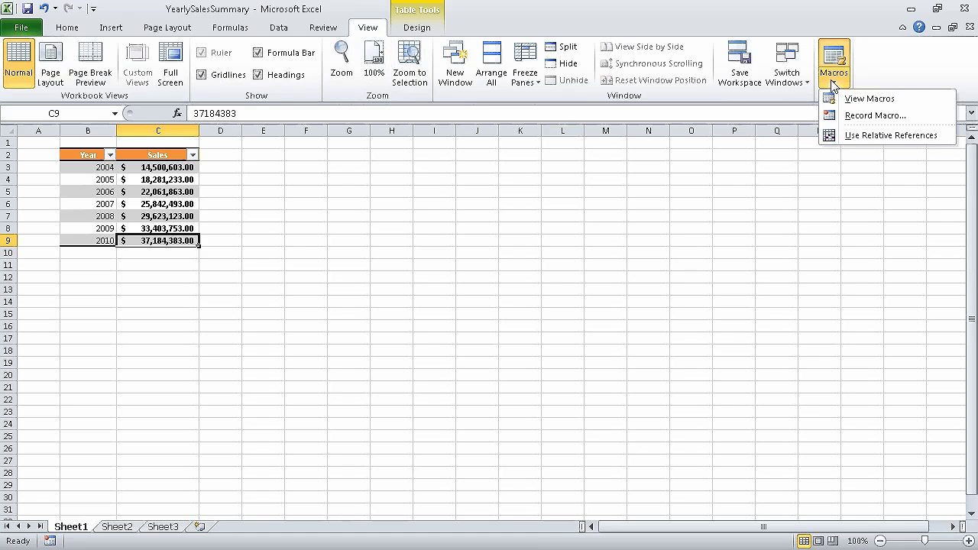
left_click(864, 101)
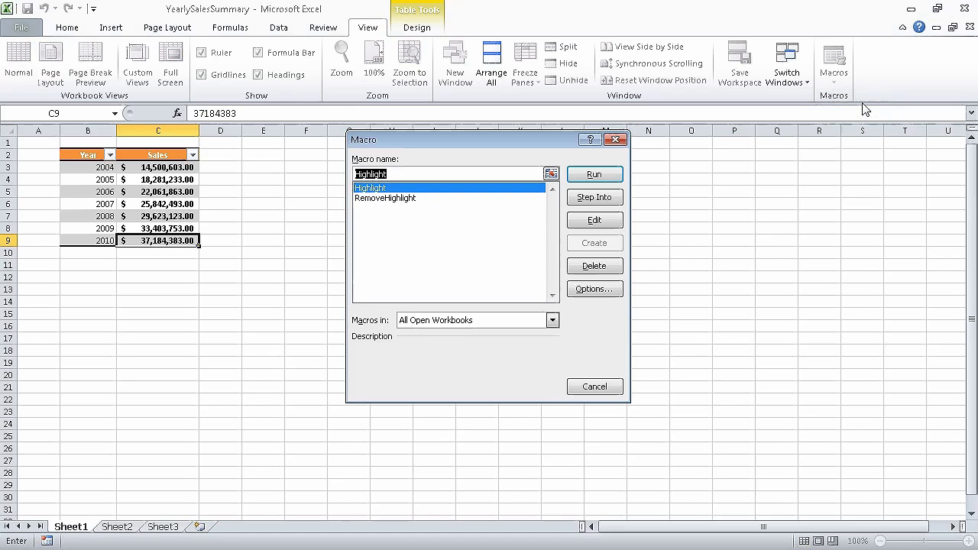
left_click(446, 200)
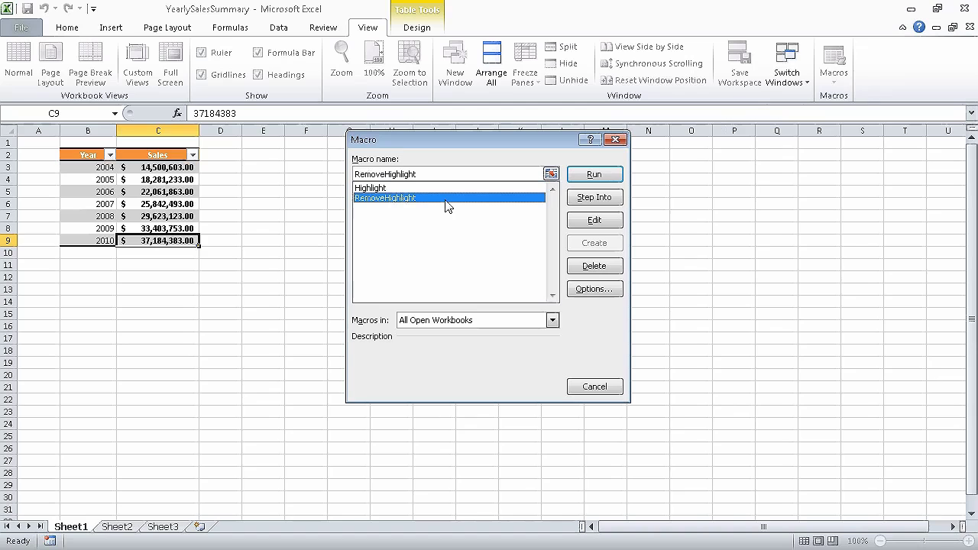
left_click(596, 175)
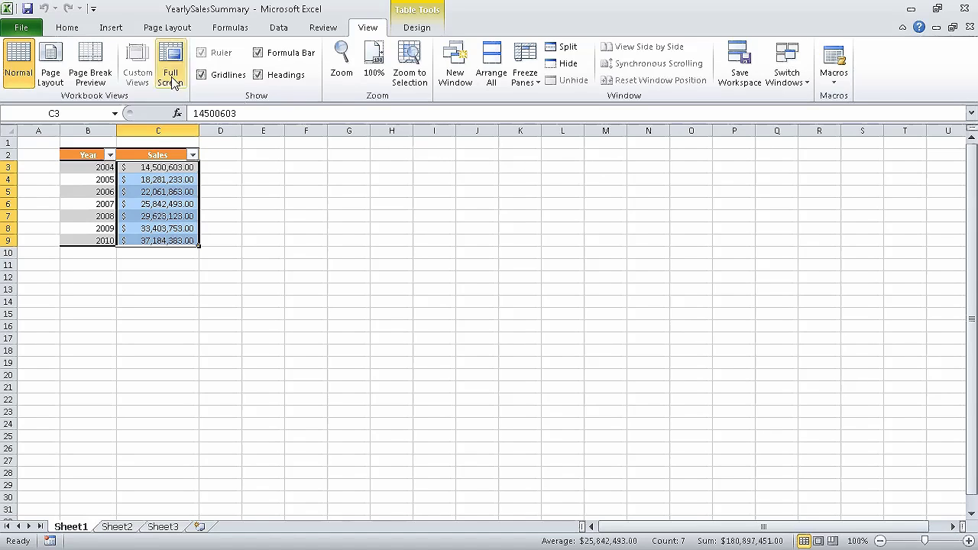
left_click(28, 9)
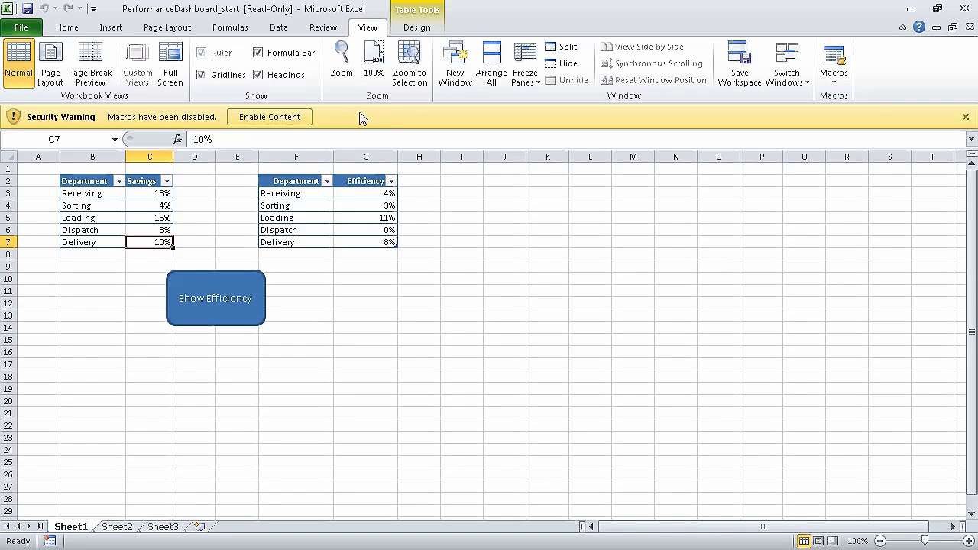
Step: Enable the macros in the PerformanceDashboard_start workbook and save a macro-enabled copy as PerformanceDashboard
left_click(298, 118)
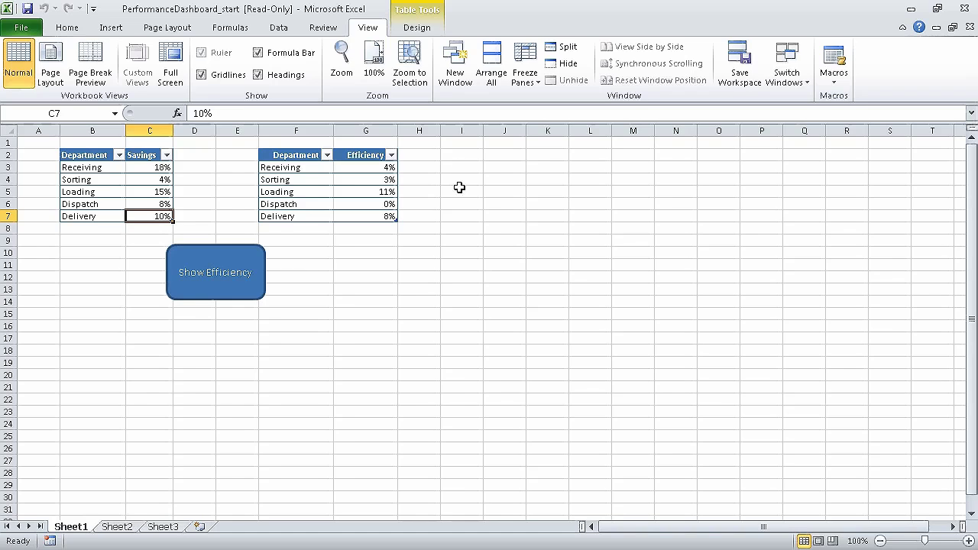
left_click(28, 10)
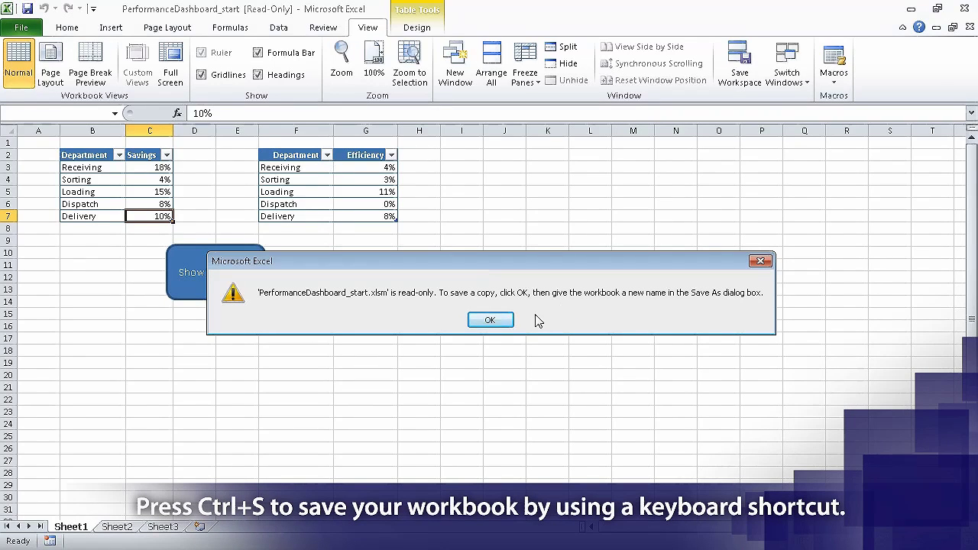
left_click(491, 321)
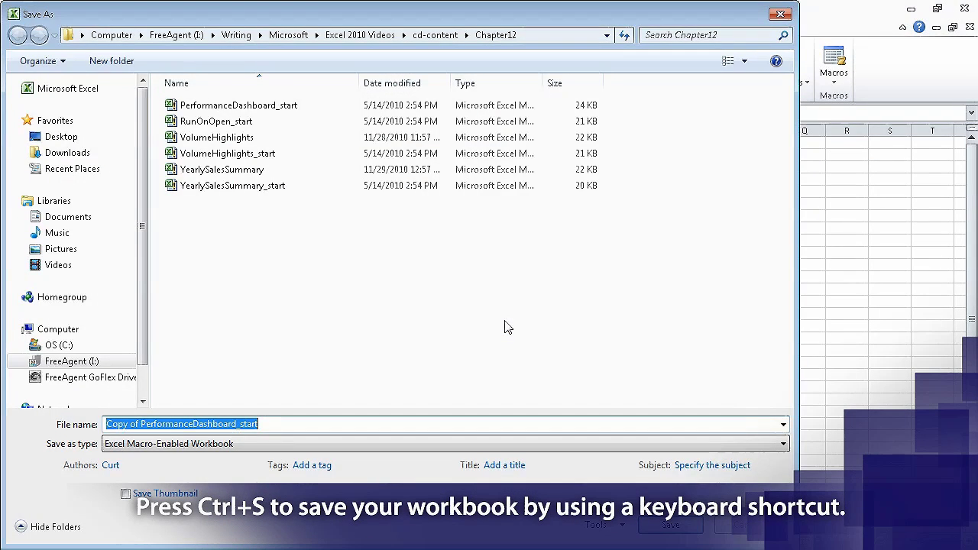
left_click(353, 424)
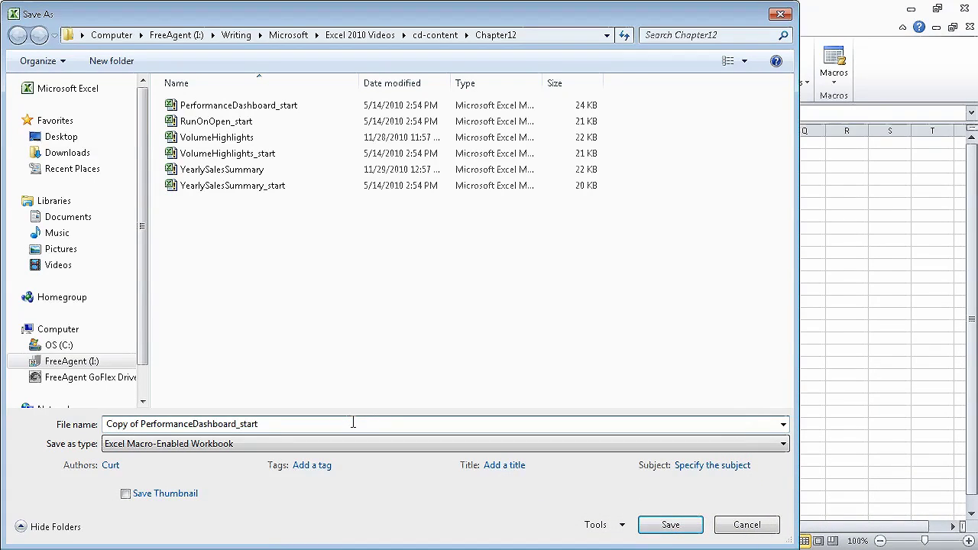
key("BackSpace")
key("BackSpace")
key("BackSpace")
key("BackSpace")
key("BackSpace")
key("BackSpace")
left_click_drag(141, 424, 94, 424)
key("BackSpace")
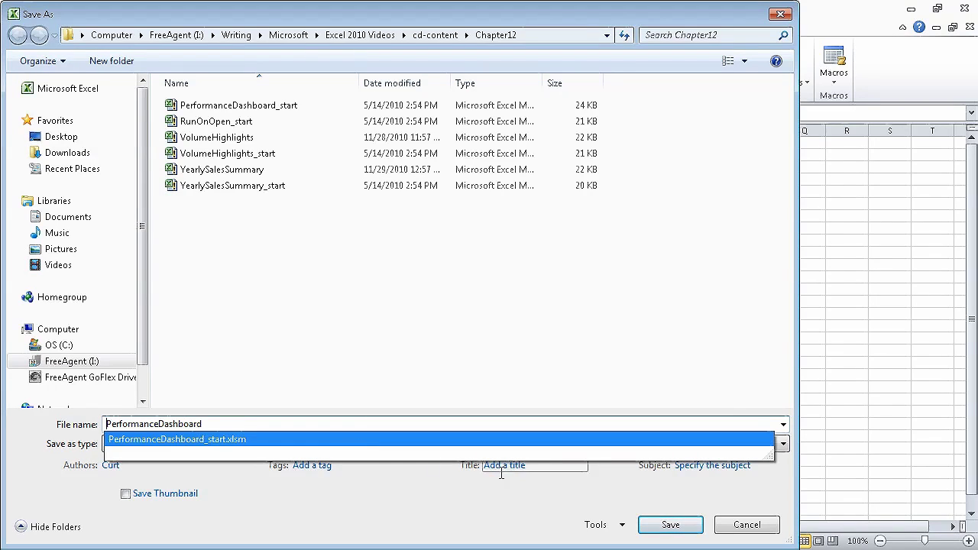
left_click(670, 526)
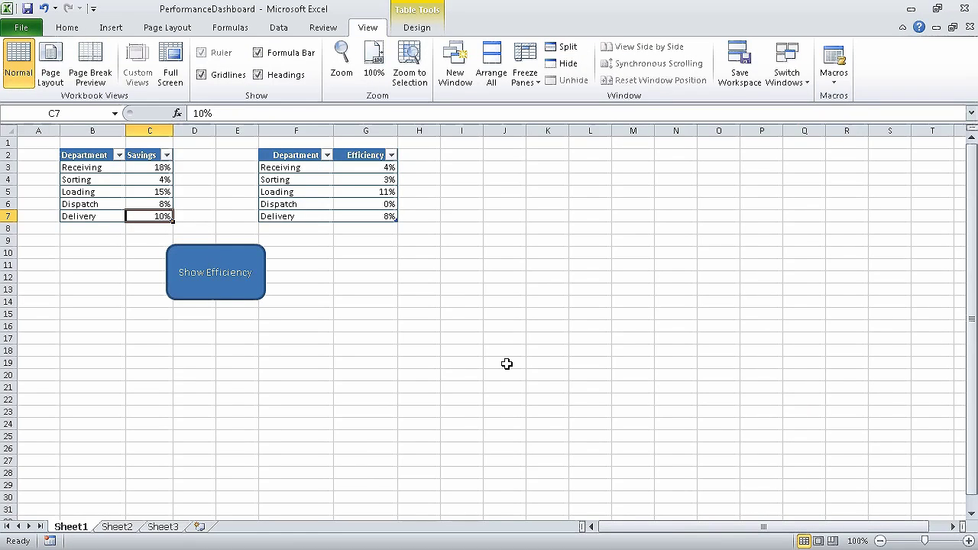
Step: Add the View Macros command to the Quick Access Toolbar for all documents
left_click(93, 10)
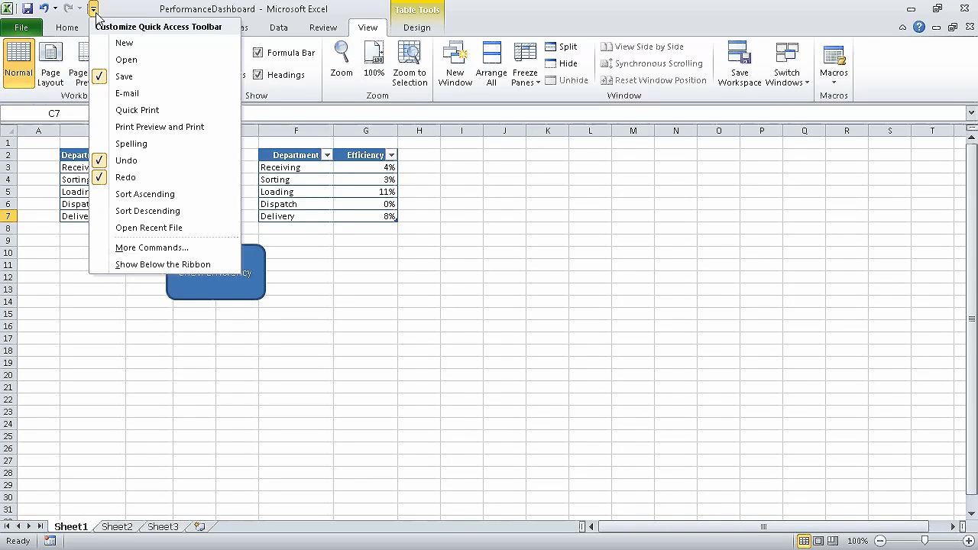
left_click(199, 253)
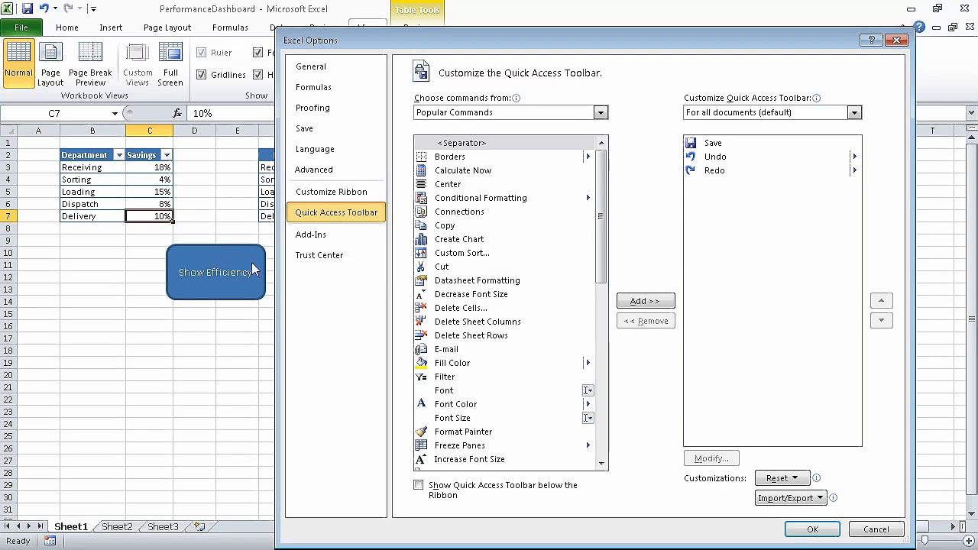
left_click_drag(604, 195, 595, 394)
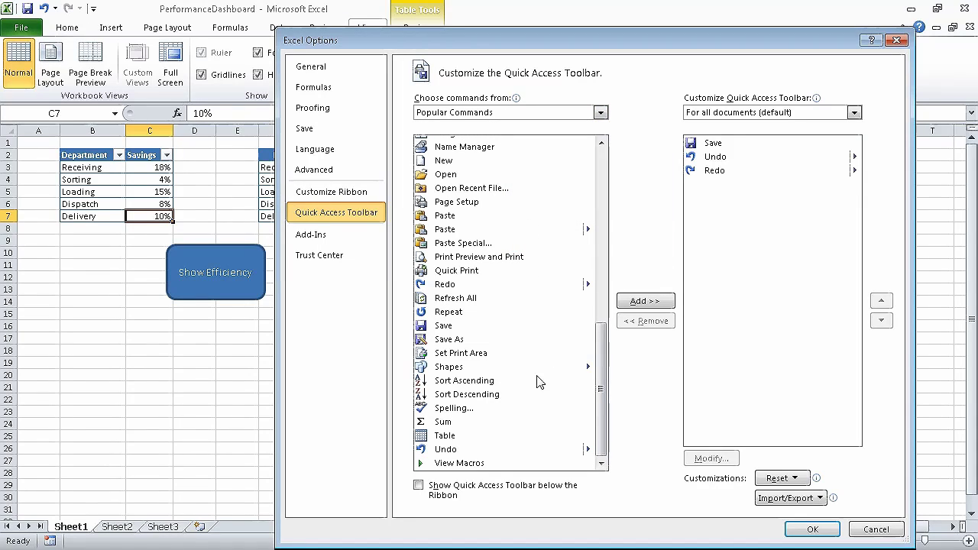
left_click(493, 463)
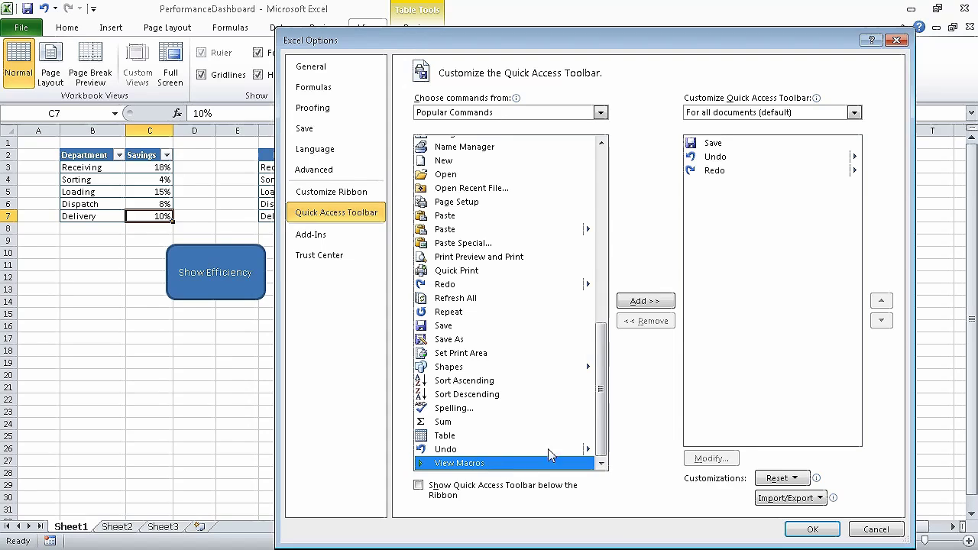
left_click(641, 303)
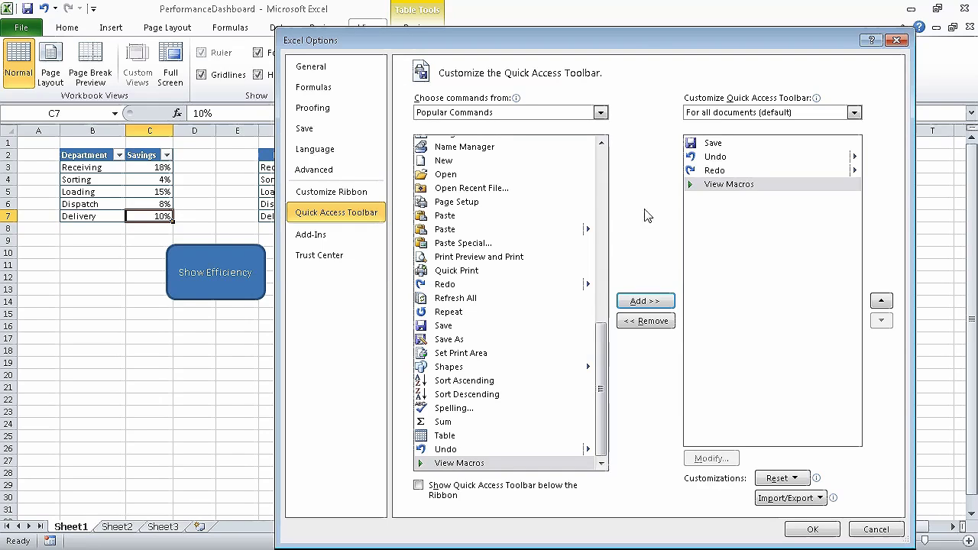
Step: Add the SavingsHighlight macro to the Quick Access Toolbar for all documents
left_click(601, 113)
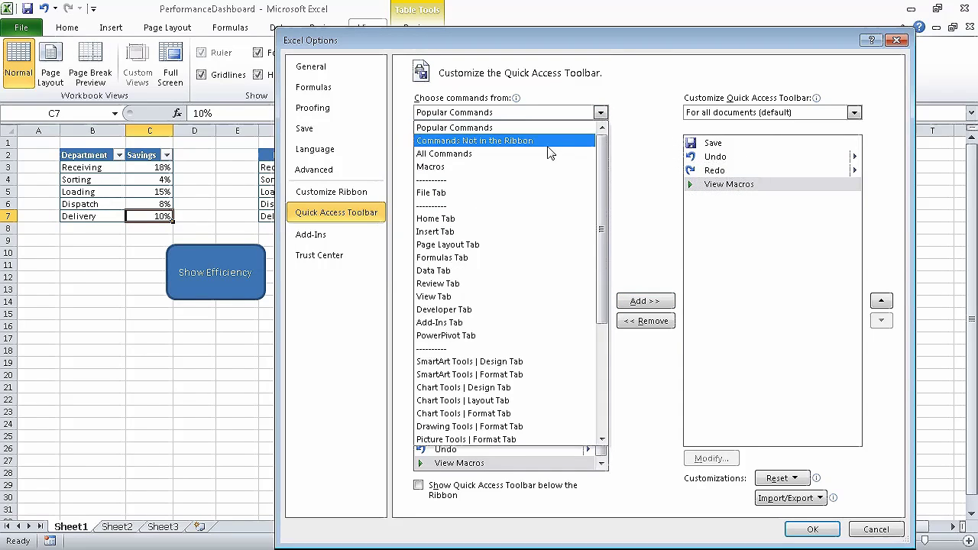
left_click(526, 166)
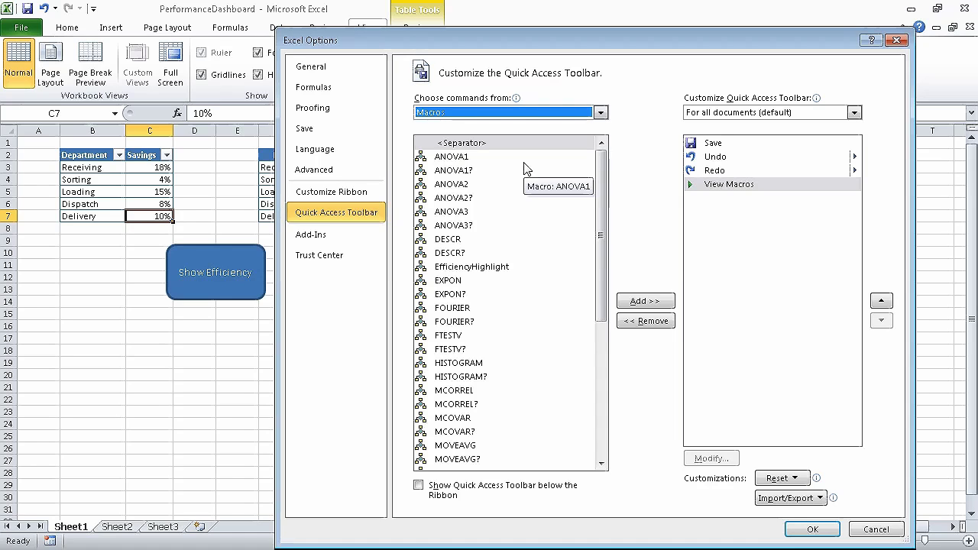
left_click_drag(602, 176, 602, 310)
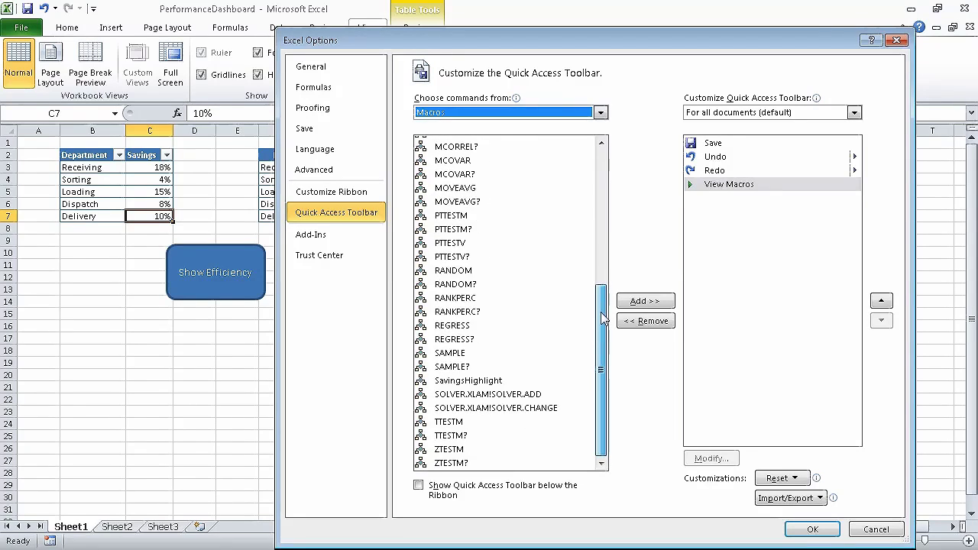
left_click(497, 381)
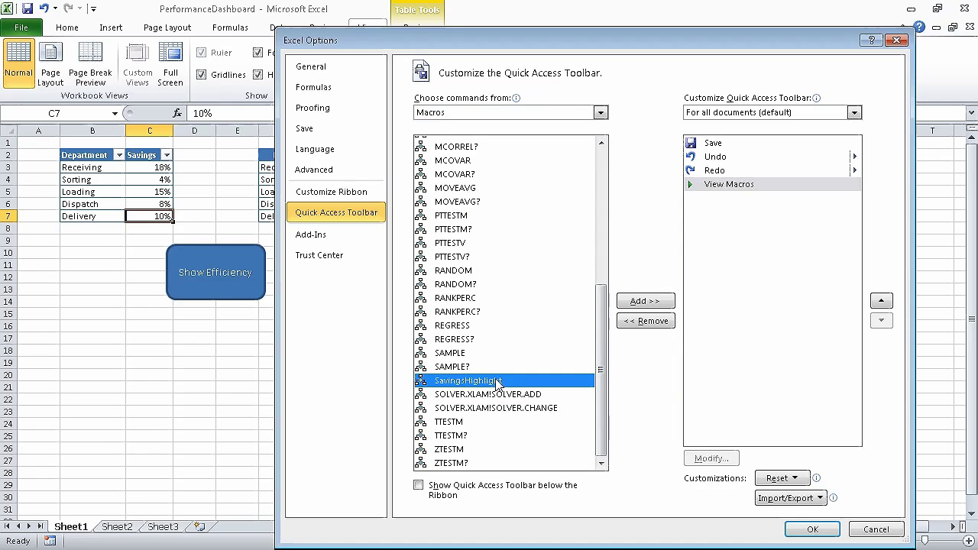
left_click(641, 303)
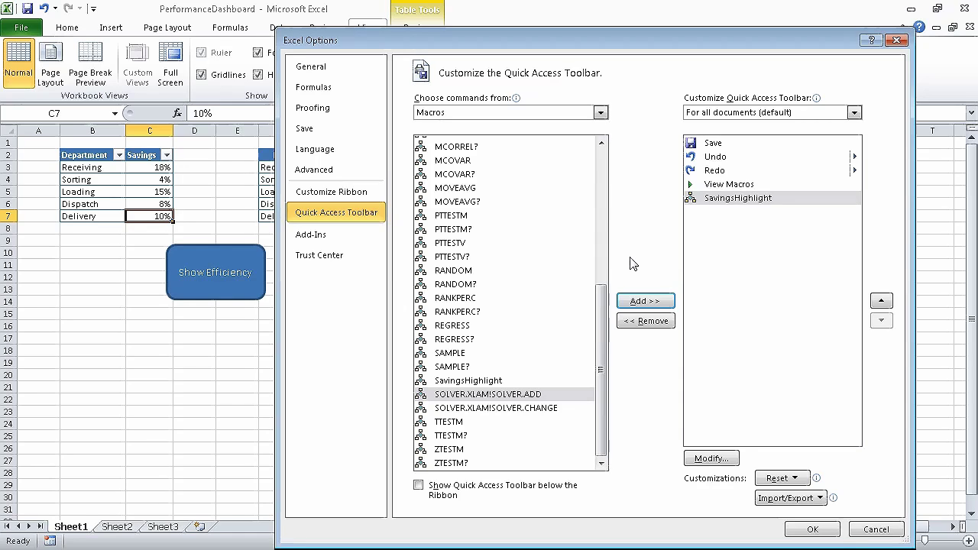
Step: Change the SavingsHighlight toolbar button's symbol to the blue circle with a white ring and apply the toolbar customization
left_click(733, 201)
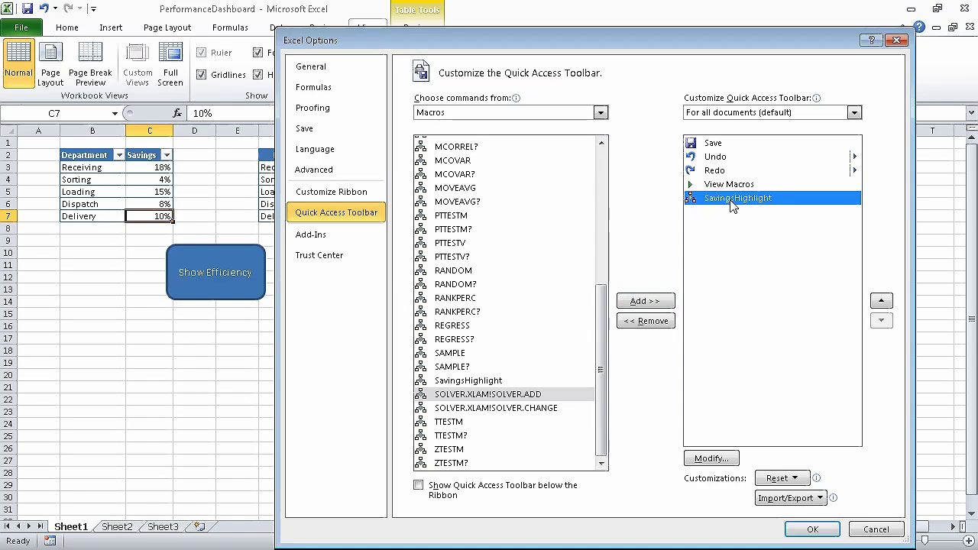
left_click(719, 461)
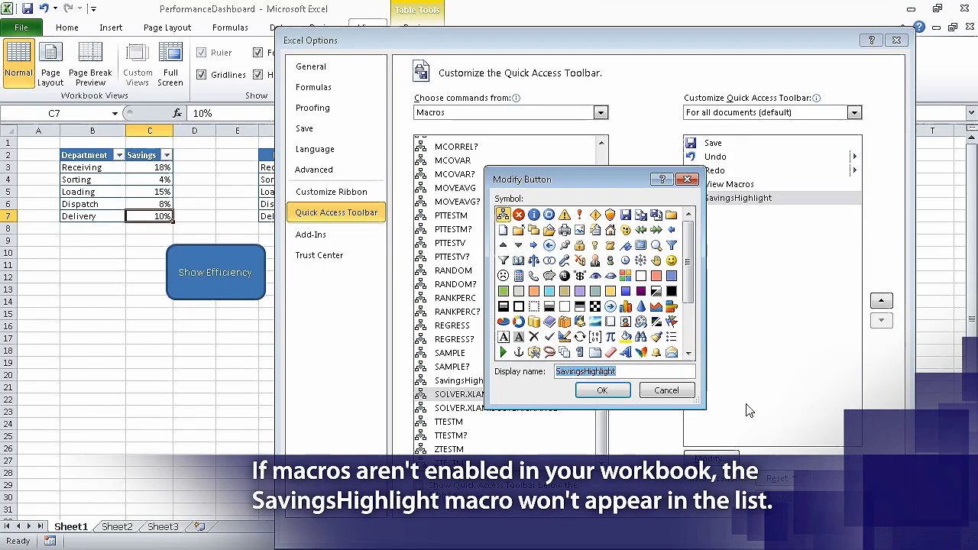
left_click(549, 215)
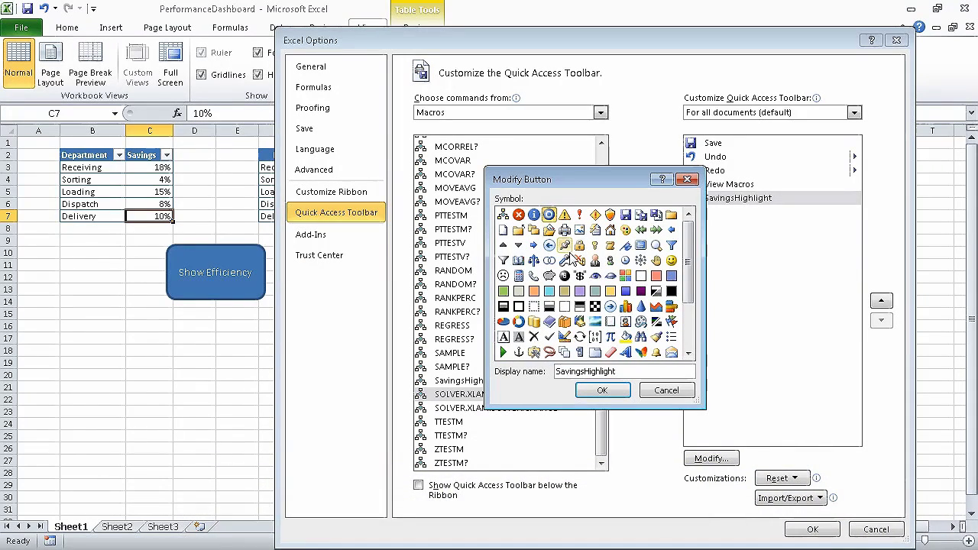
left_click(603, 391)
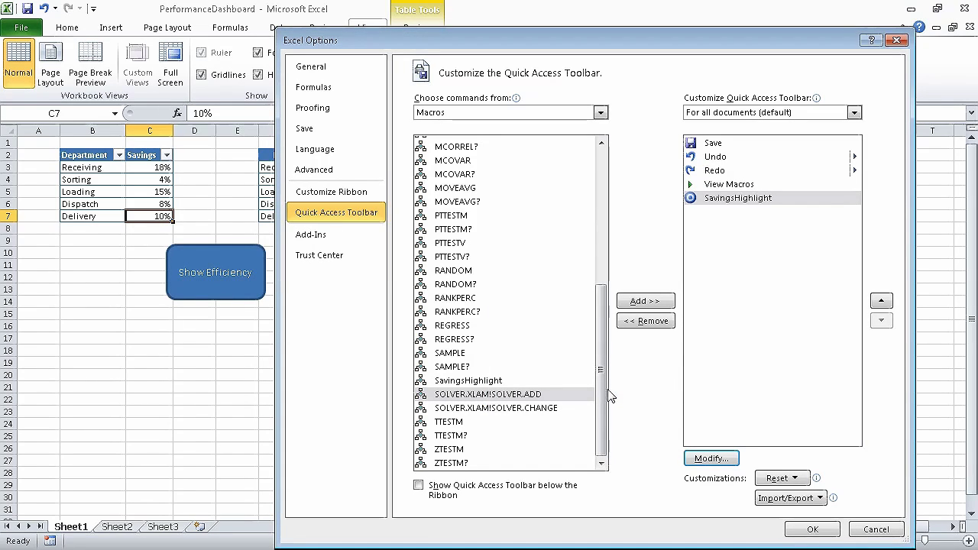
left_click(813, 529)
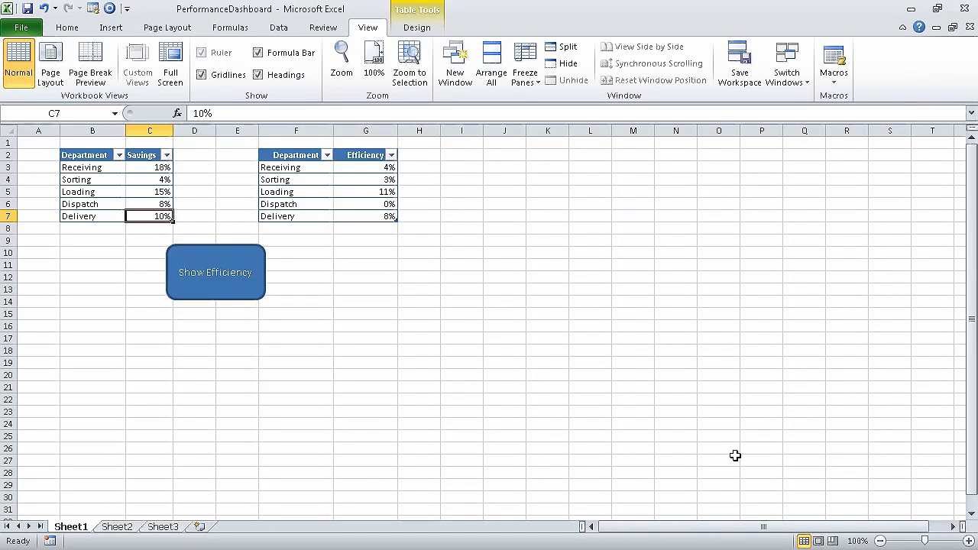
Step: Assign the EfficiencyHighlight macro to the Show Efficiency rounded rectangle
right_click(261, 271)
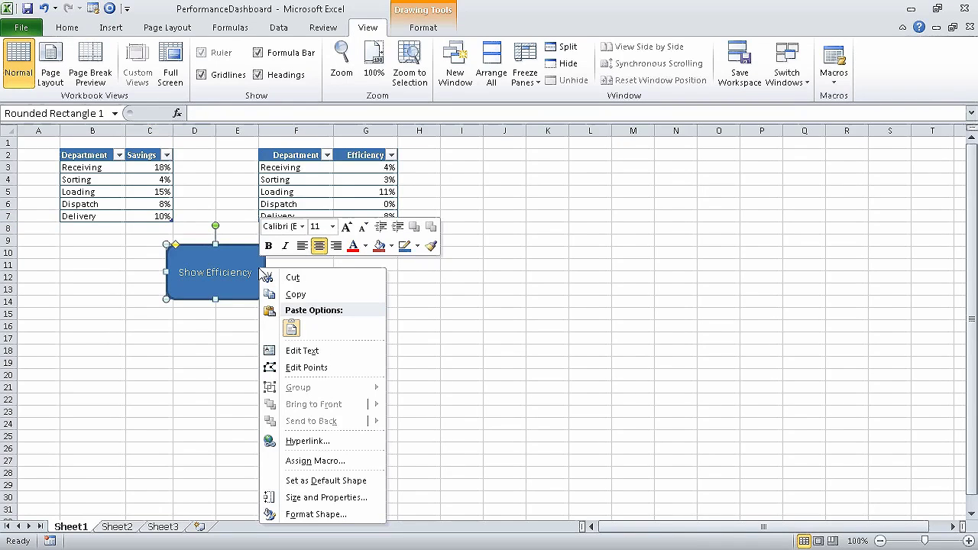
left_click(345, 462)
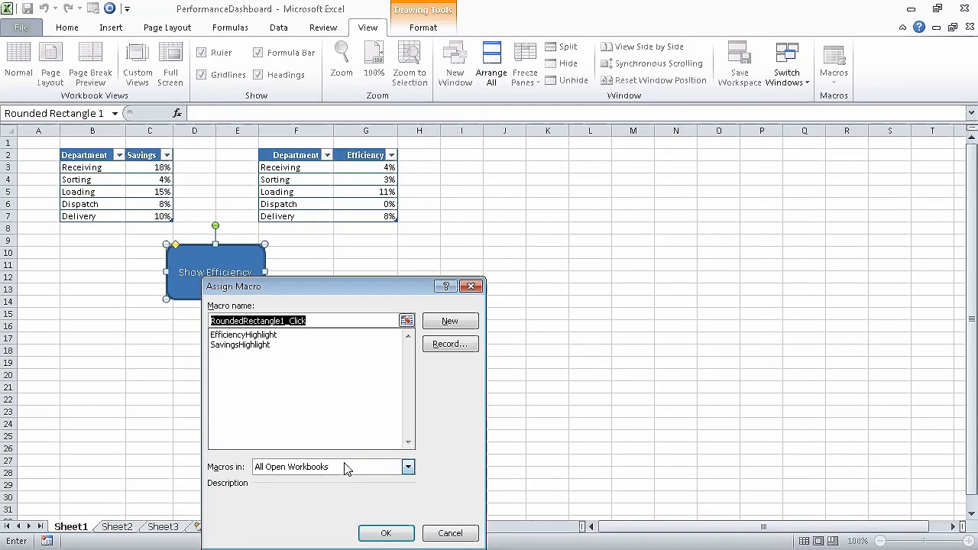
left_click(278, 335)
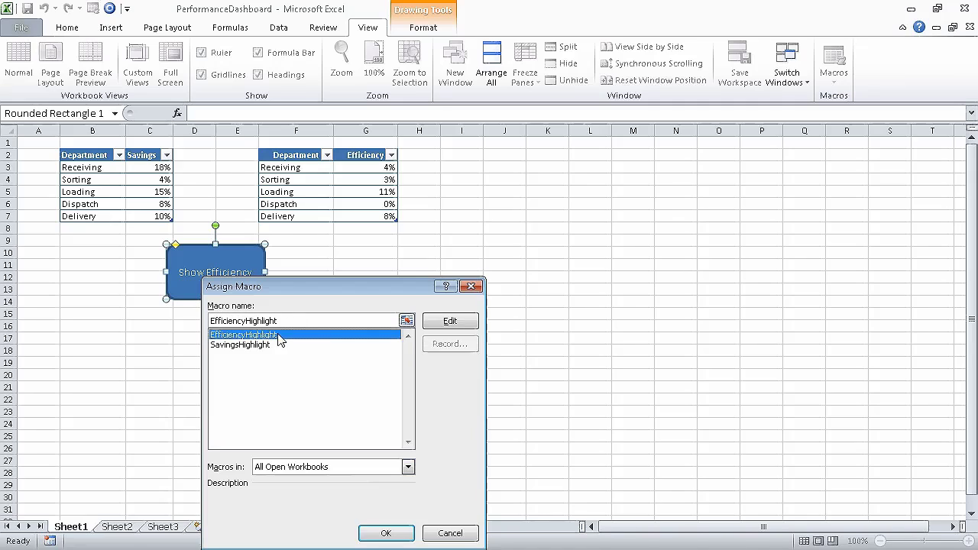
left_click(401, 533)
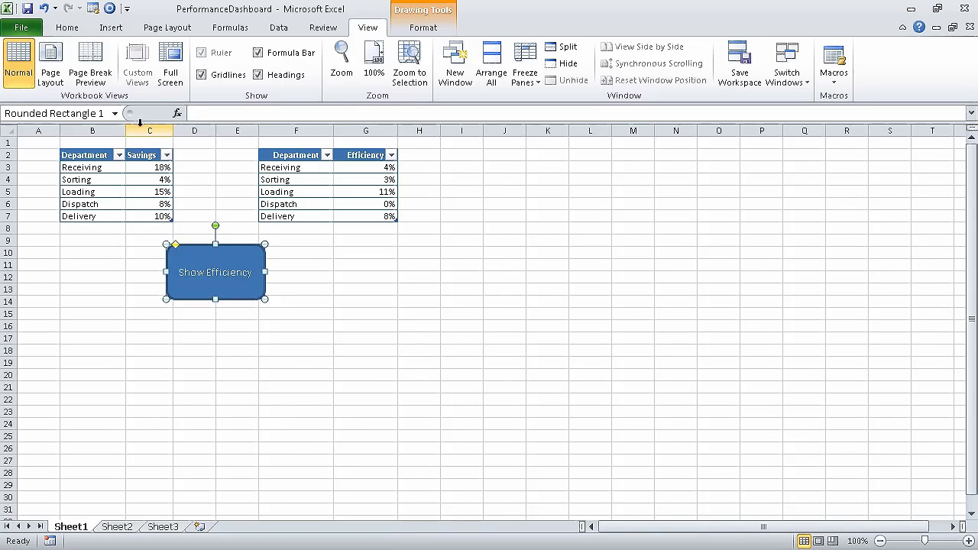
Step: Run SavingsHighlight from the Quick Access Toolbar and EfficiencyHighlight from the Show Efficiency shape, and save the workbook
left_click(111, 11)
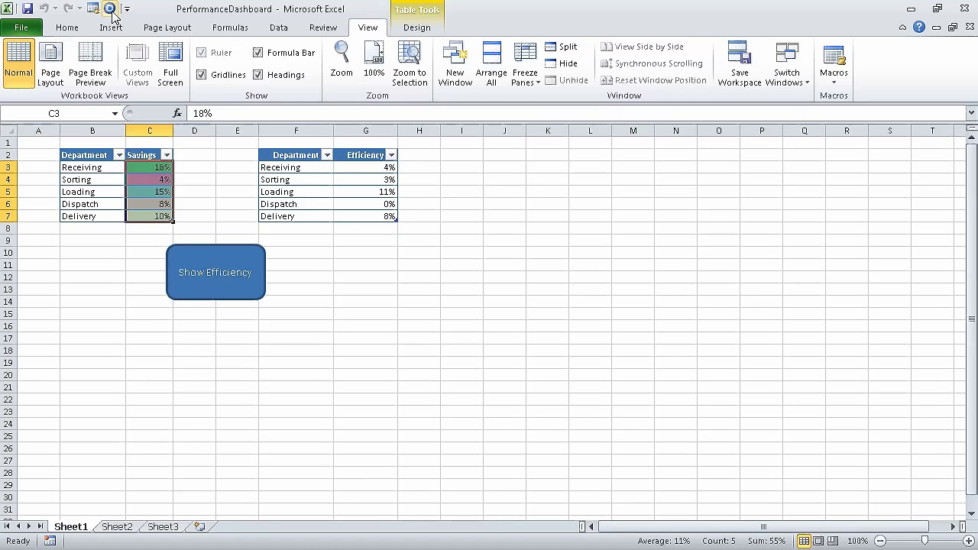
left_click(200, 167)
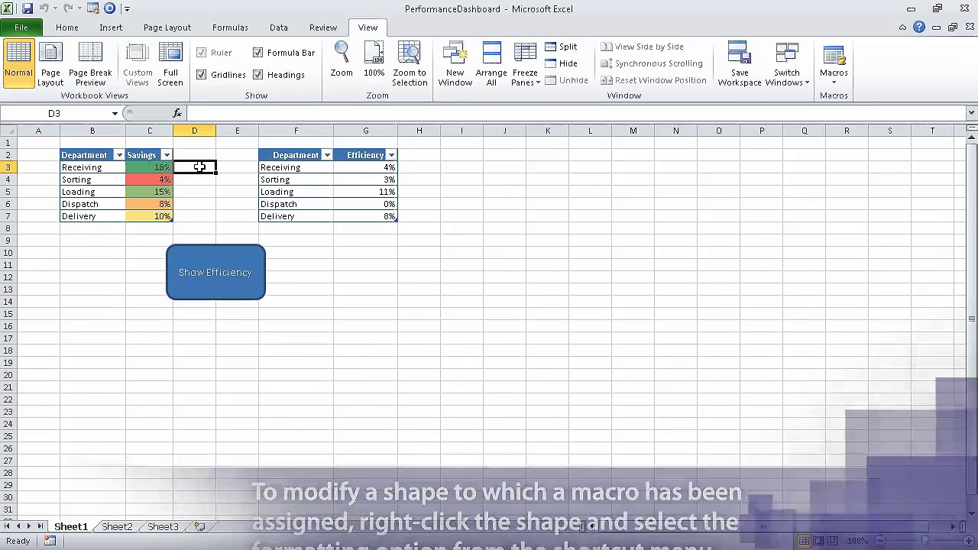
left_click(246, 263)
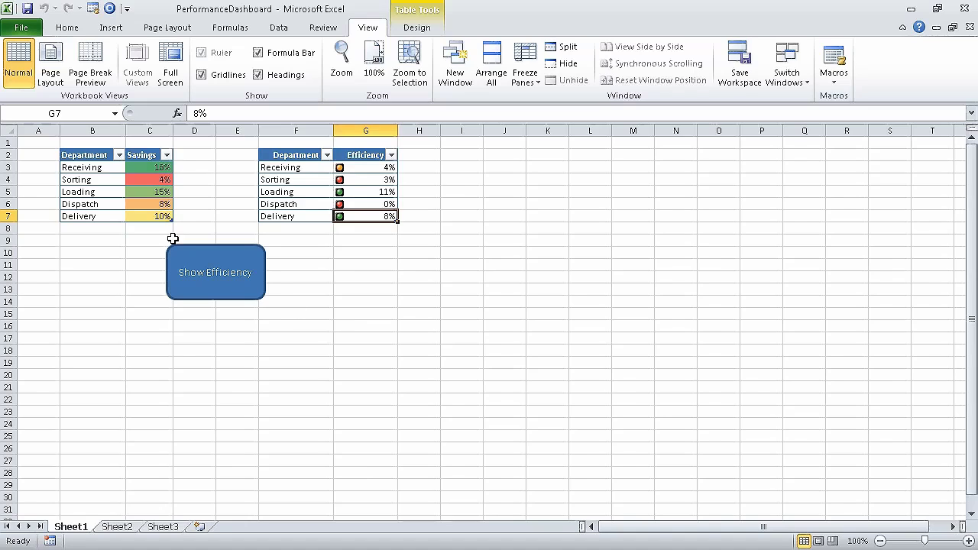
left_click(27, 10)
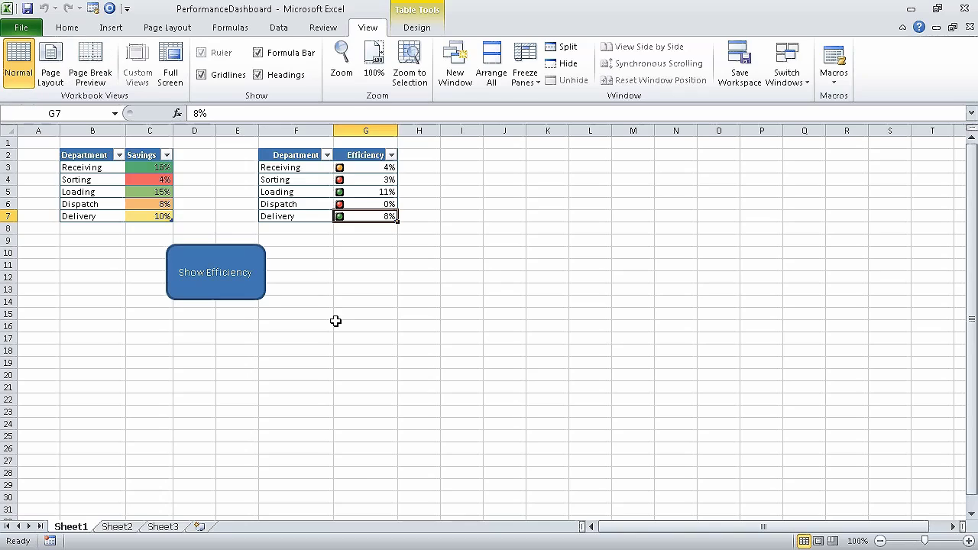
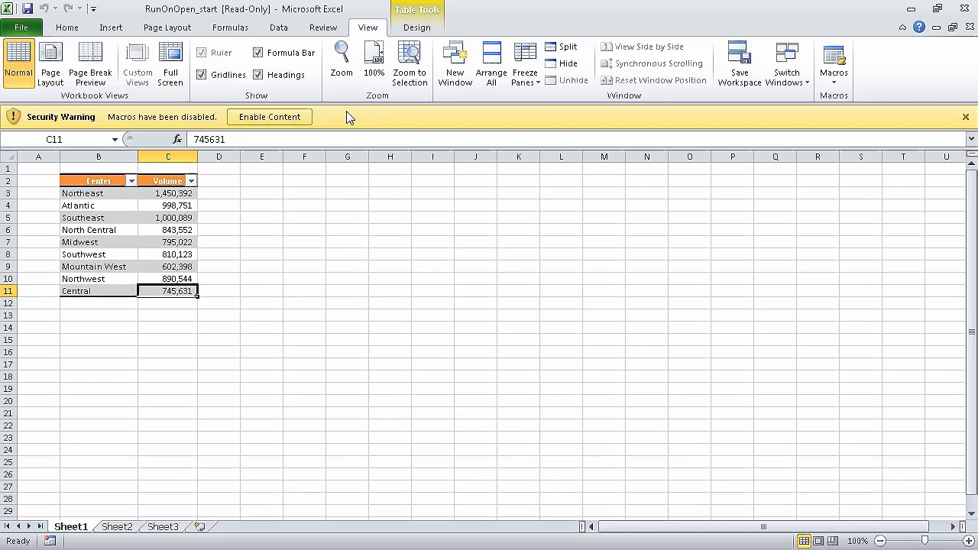
Step: Enable the macros in the RunOnOpen_start workbook and save a macro-enabled copy as RunOnOpen in the Chapter12 folder
left_click(301, 118)
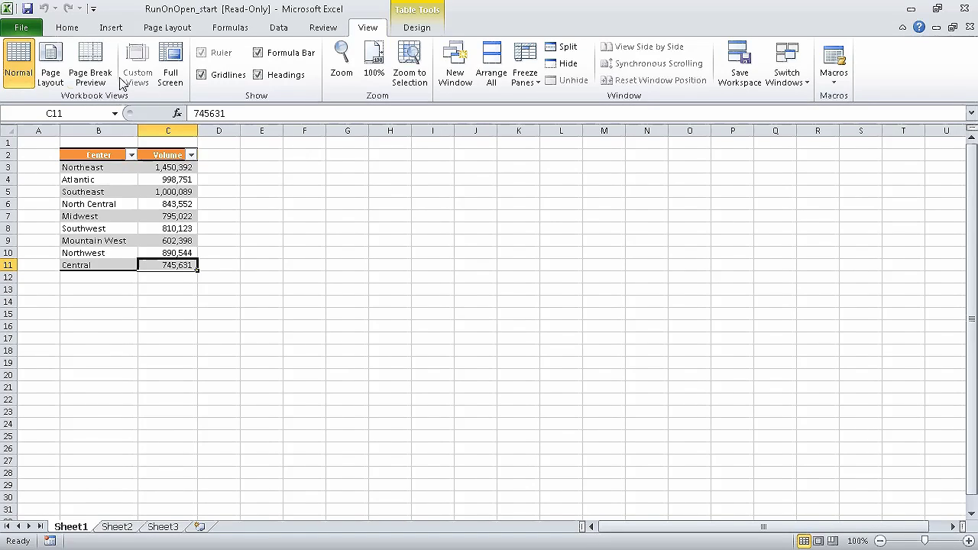
left_click(27, 9)
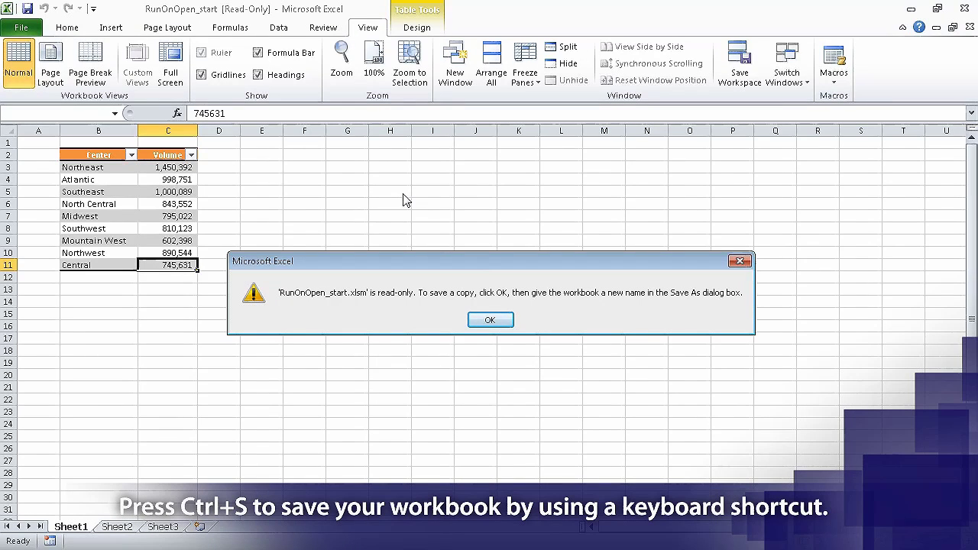
left_click(490, 322)
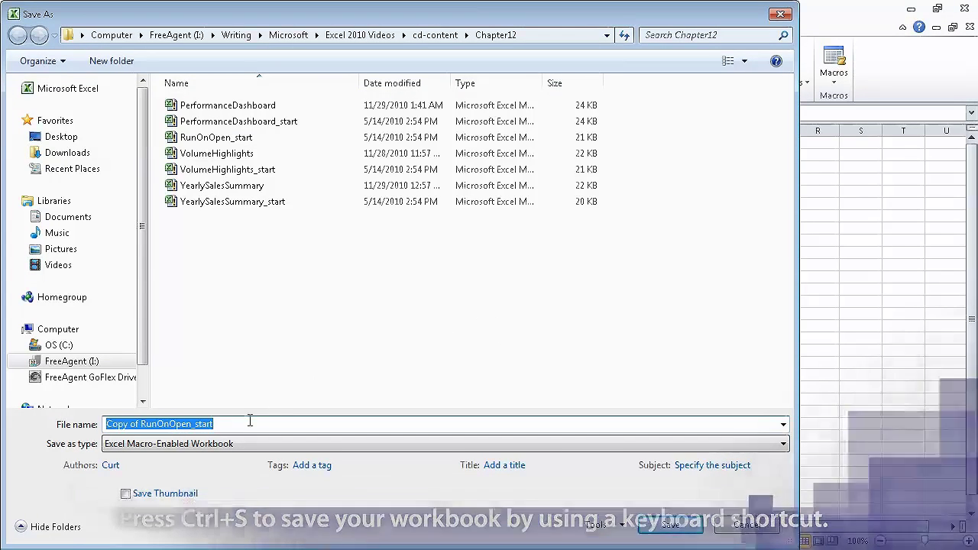
left_click(250, 423)
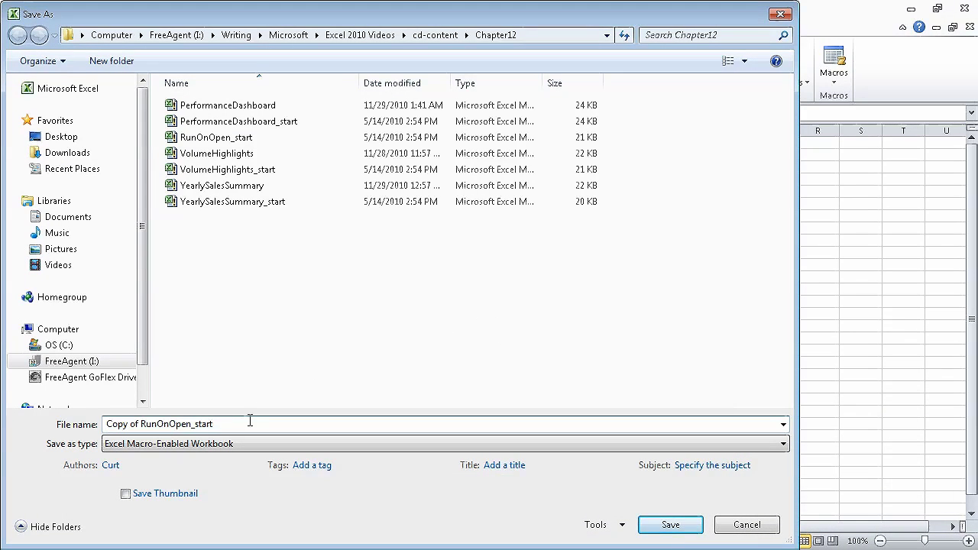
key("BackSpace")
key("BackSpace")
key("BackSpace")
key("BackSpace")
key("BackSpace")
key("BackSpace")
key("Left")
key("Left")
key("Left")
key("Left")
key("BackSpace")
key("BackSpace")
key("BackSpace")
key("BackSpace")
key("BackSpace")
key("BackSpace")
key("BackSpace")
key("BackSpace")
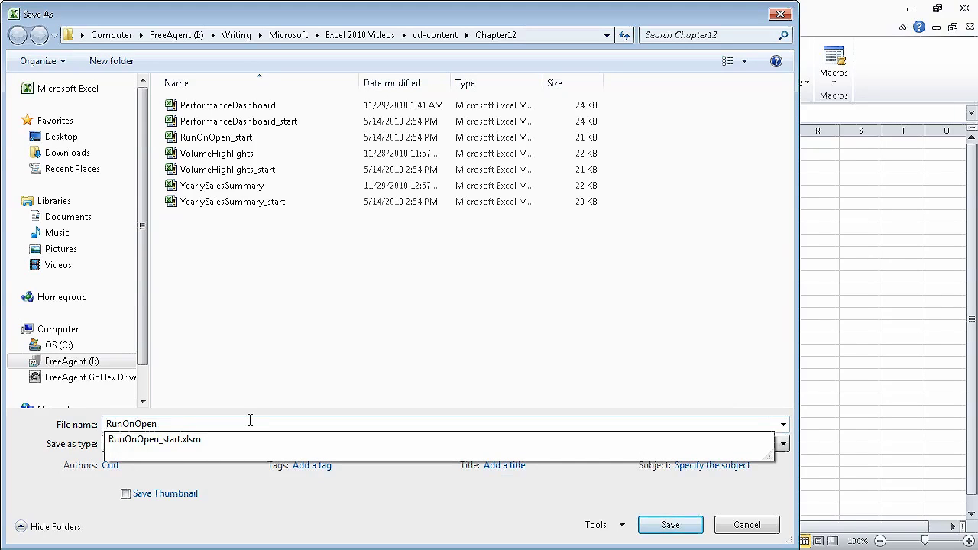
key("Return")
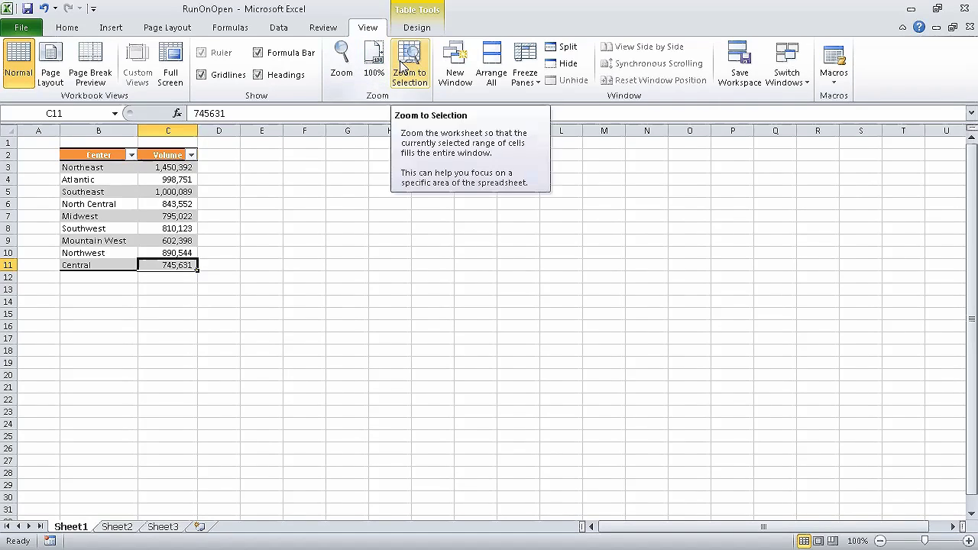
Step: Start recording a macro named Auto_Open, stored in This Workbook
left_click(832, 82)
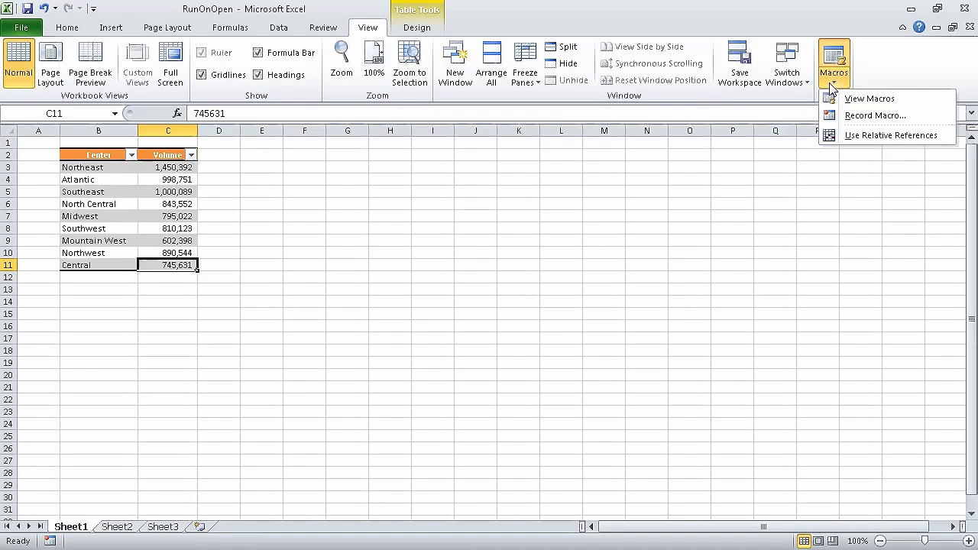
left_click(908, 116)
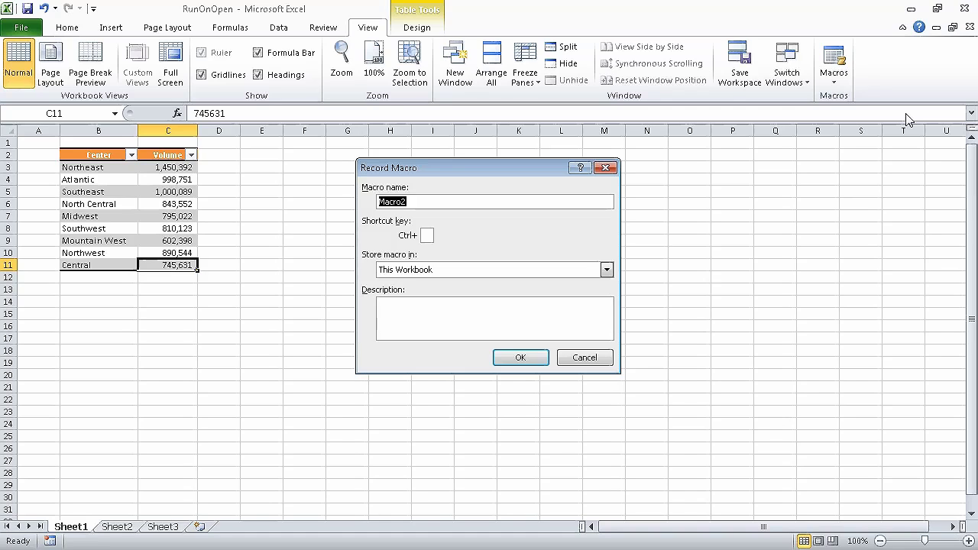
type("Auto_Open")
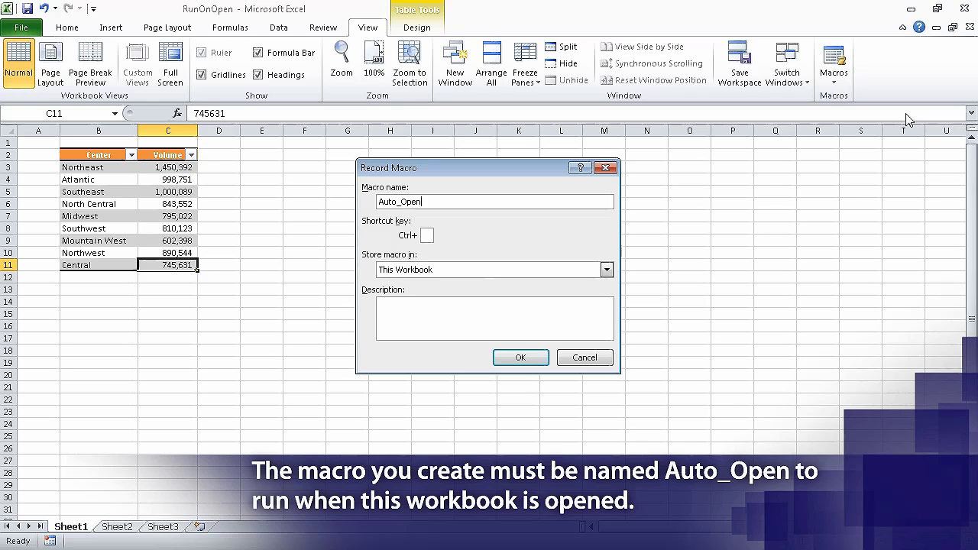
left_click(544, 361)
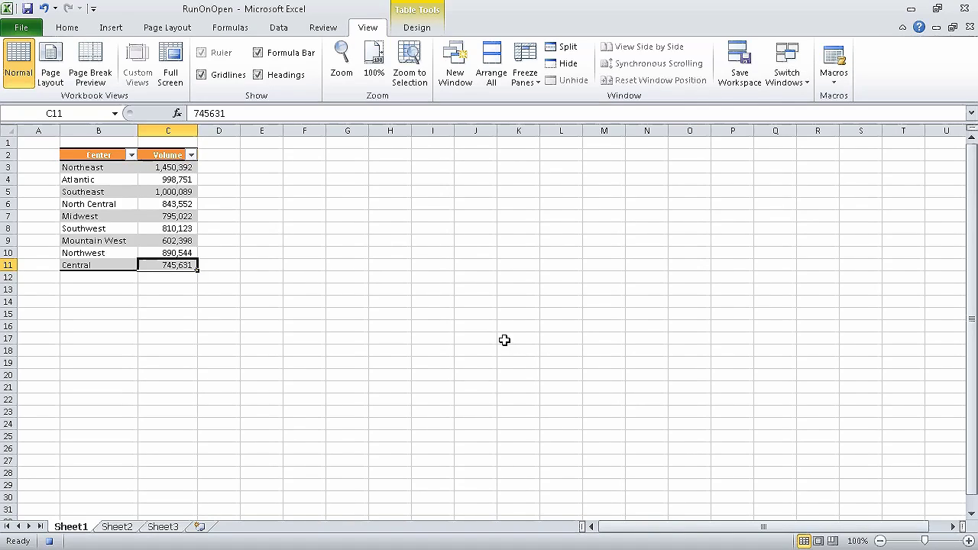
Step: Toggle bold formatting twice on the table cells B2:C11 and select cell C11
left_click_drag(103, 156, 176, 265)
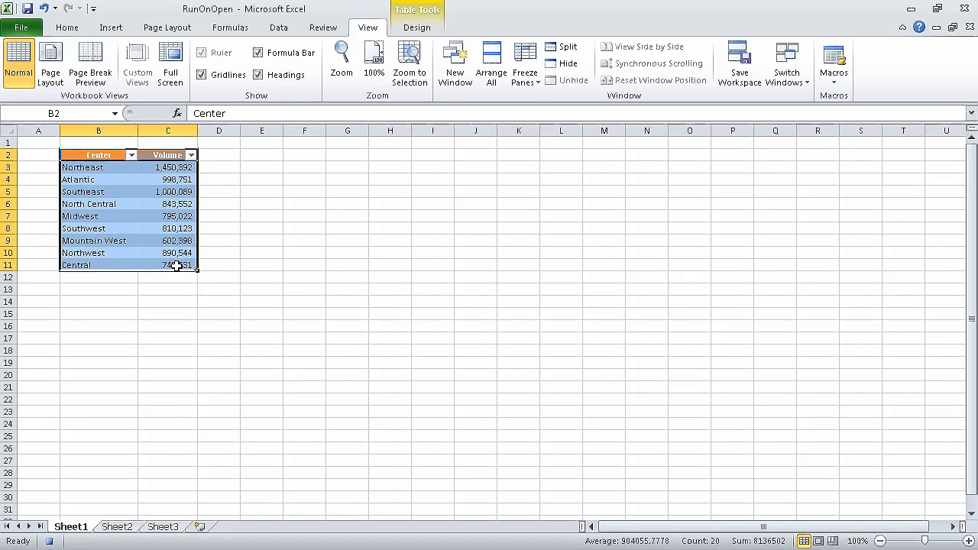
left_click(67, 28)
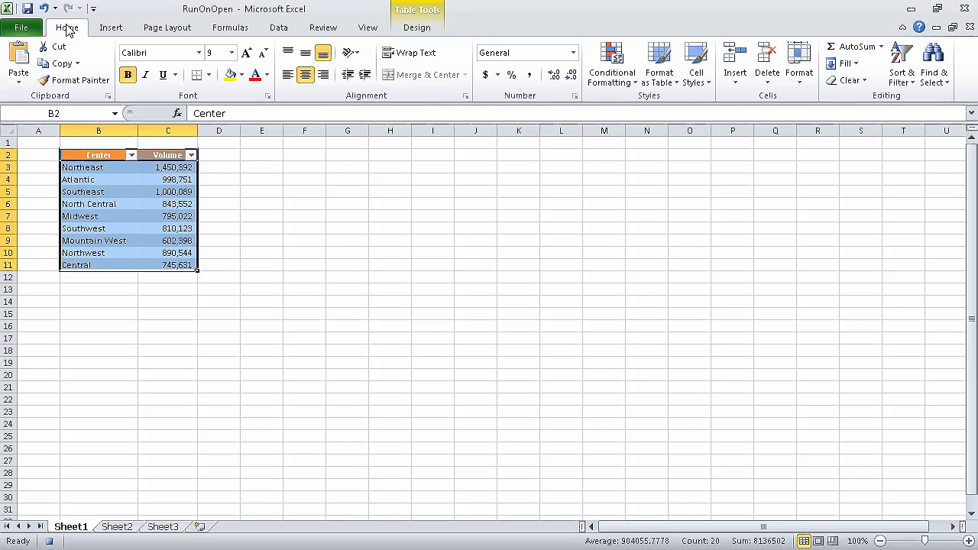
left_click(128, 75)
left_click(130, 79)
left_click(181, 266)
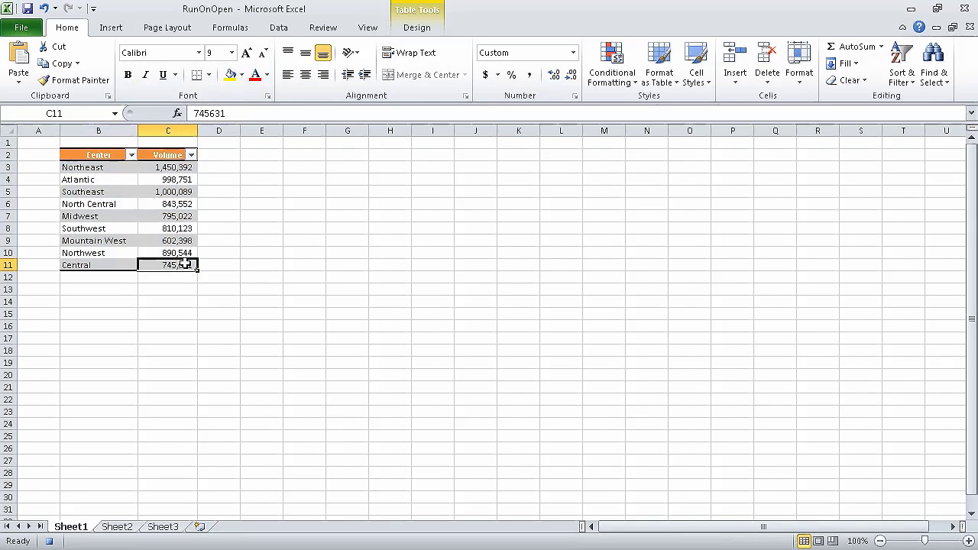
Step: Stop recording the Auto_Open macro
left_click(368, 28)
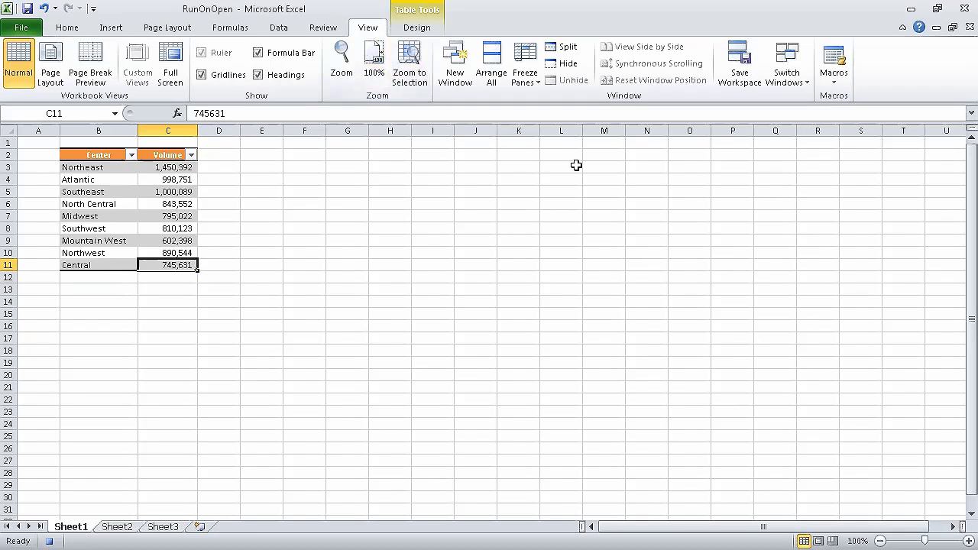
left_click(834, 76)
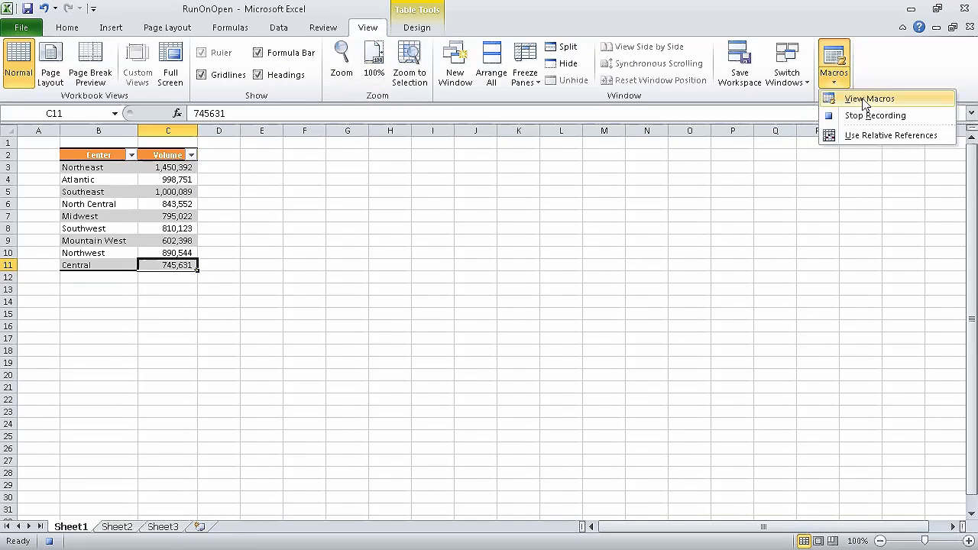
left_click(885, 116)
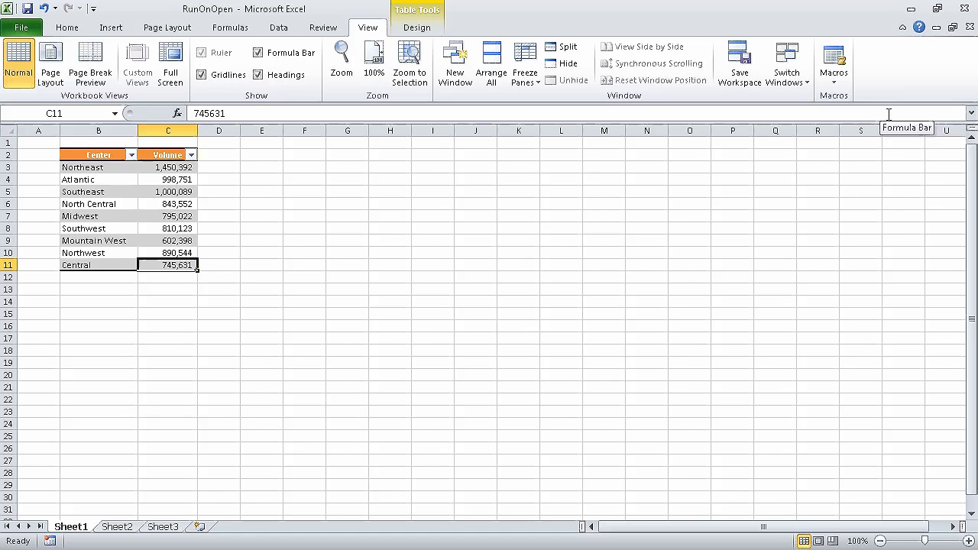
Step: Run the Highlight macro from the list of available macros in the RunOnOpen workbook
left_click(834, 76)
left_click(854, 98)
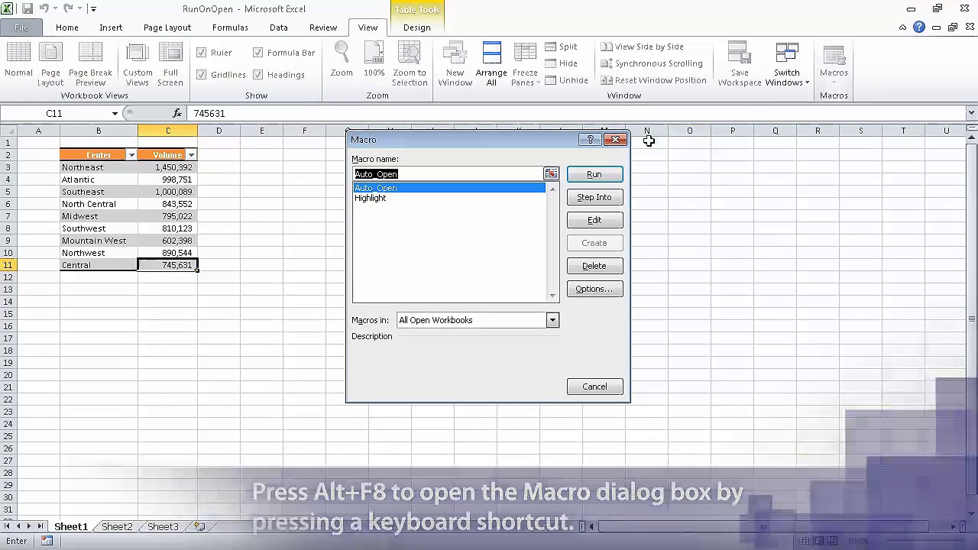
left_click(468, 199)
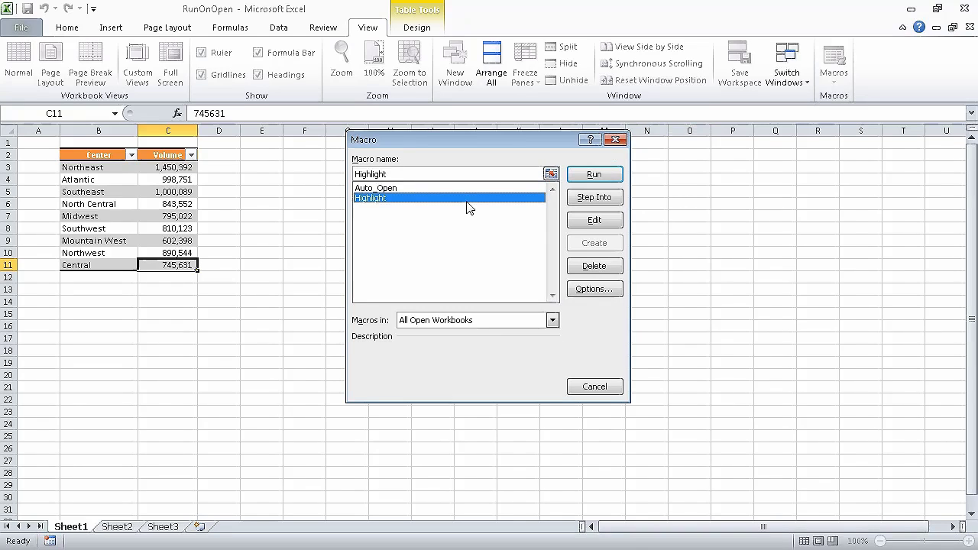
left_click(594, 174)
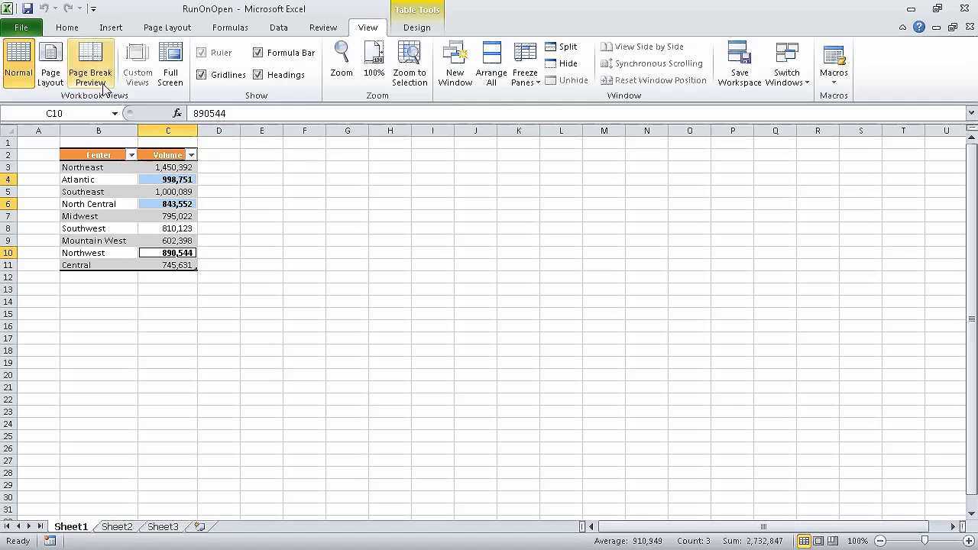
Step: Save the RunOnOpen workbook and close it
left_click(28, 8)
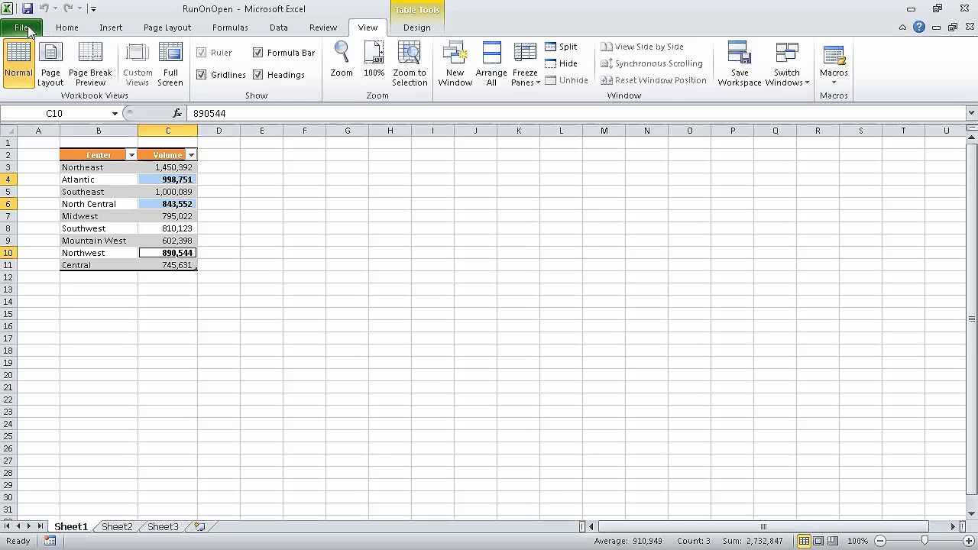
left_click(21, 27)
left_click(64, 117)
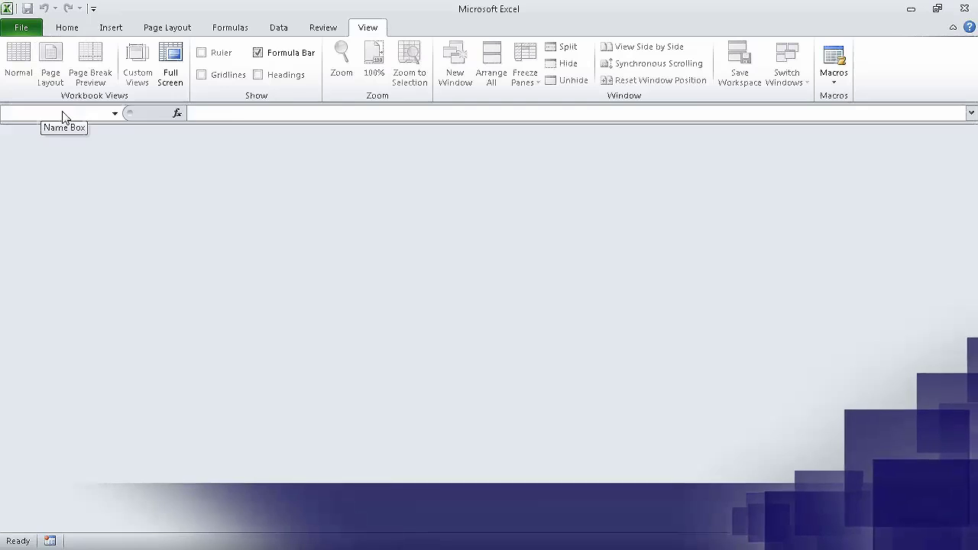
Step: Reopen the recent RunOnOpen workbook with its macro content enabled so Auto_Open runs, and save the workbook
left_click(32, 29)
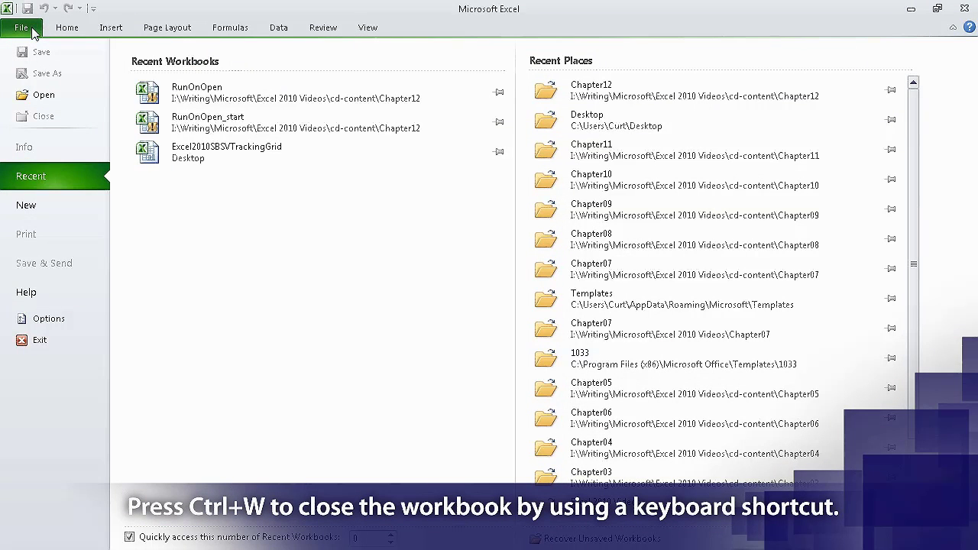
left_click(279, 95)
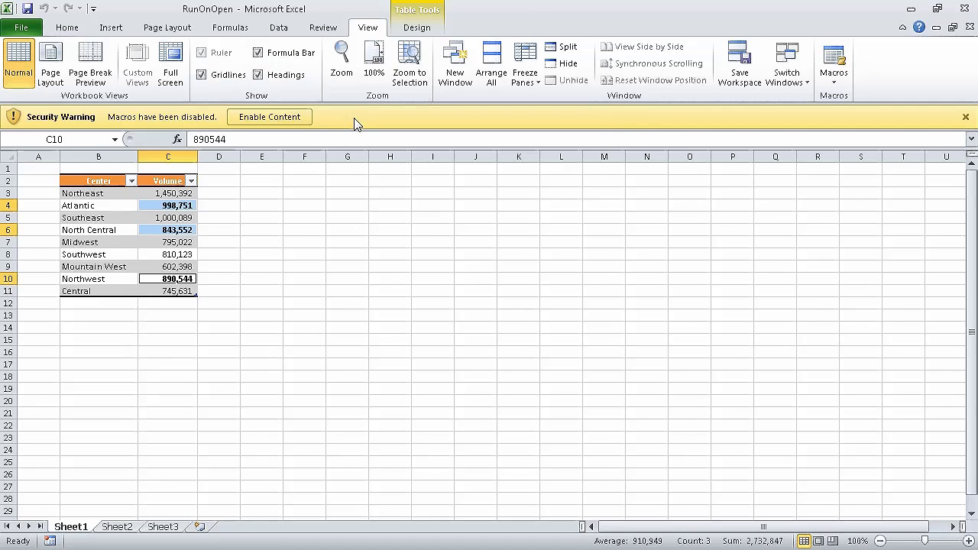
left_click(304, 117)
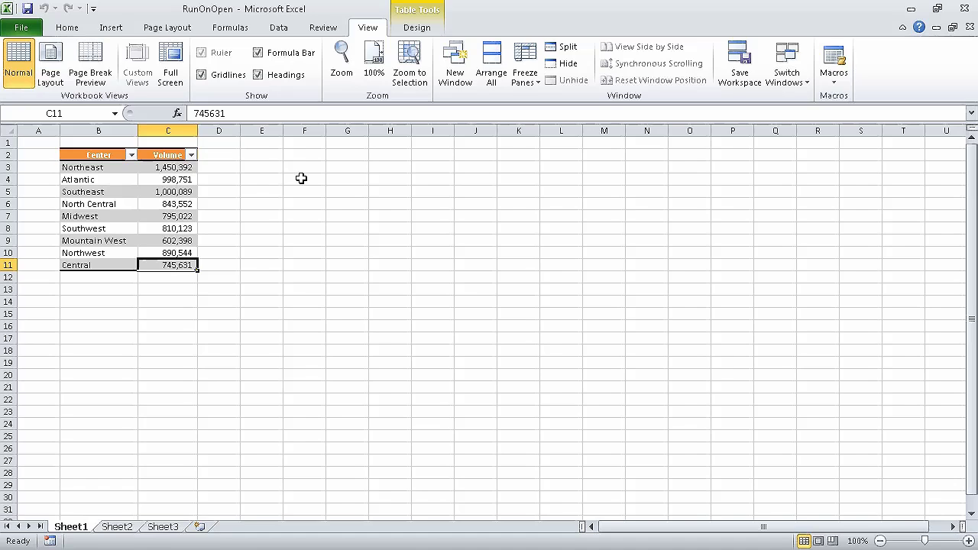
left_click(25, 8)
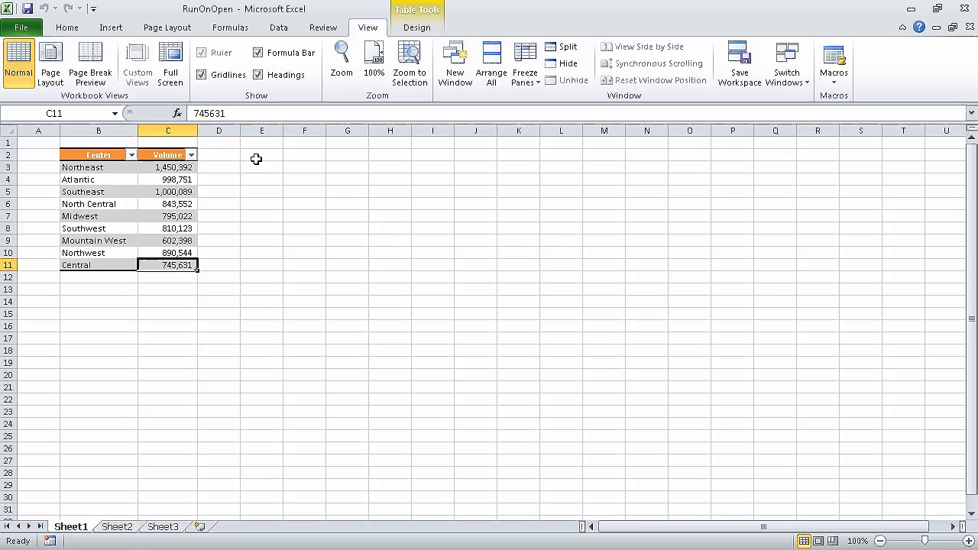